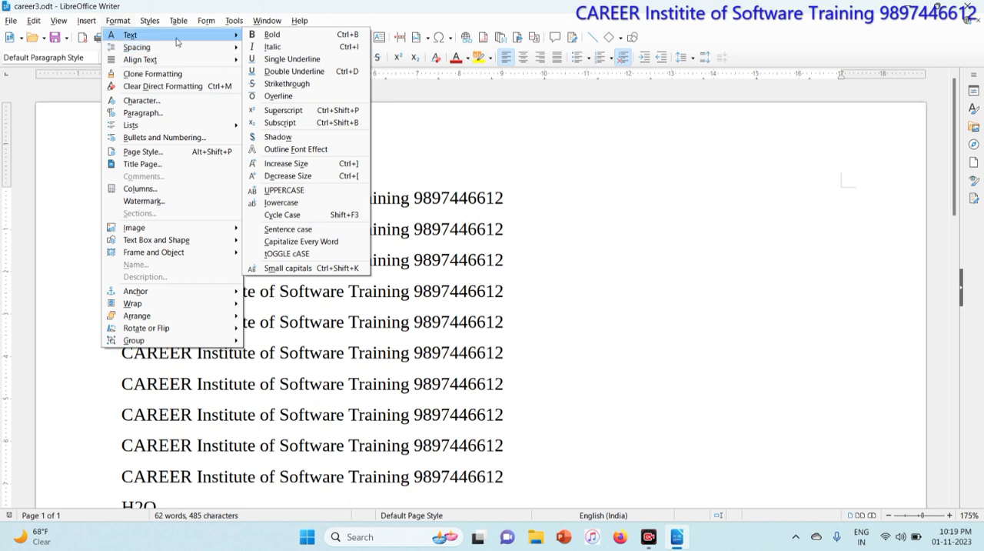
Make the first line of the document, the topmost "CAREER Institute of Software Training" line, bold.
click(478, 219)
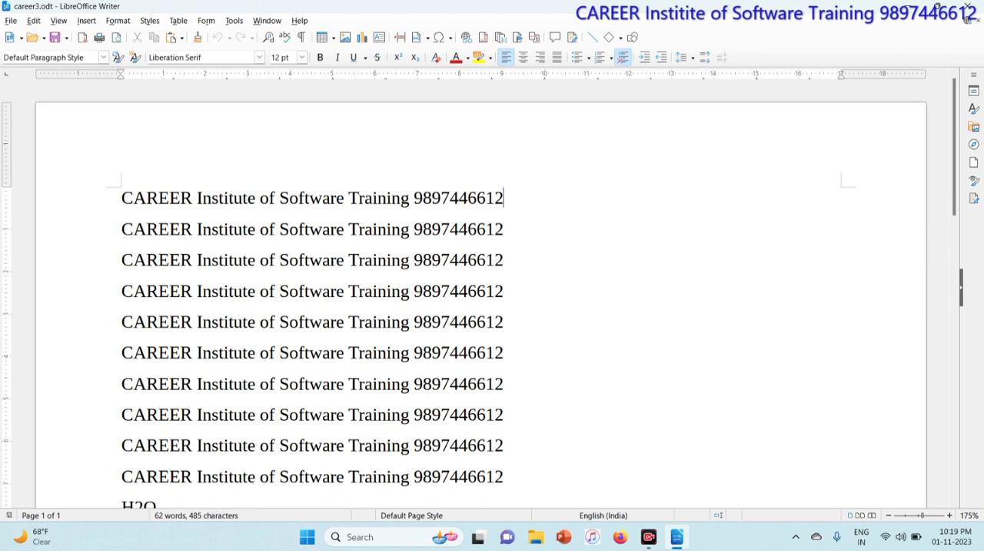
drag(120, 197, 504, 197)
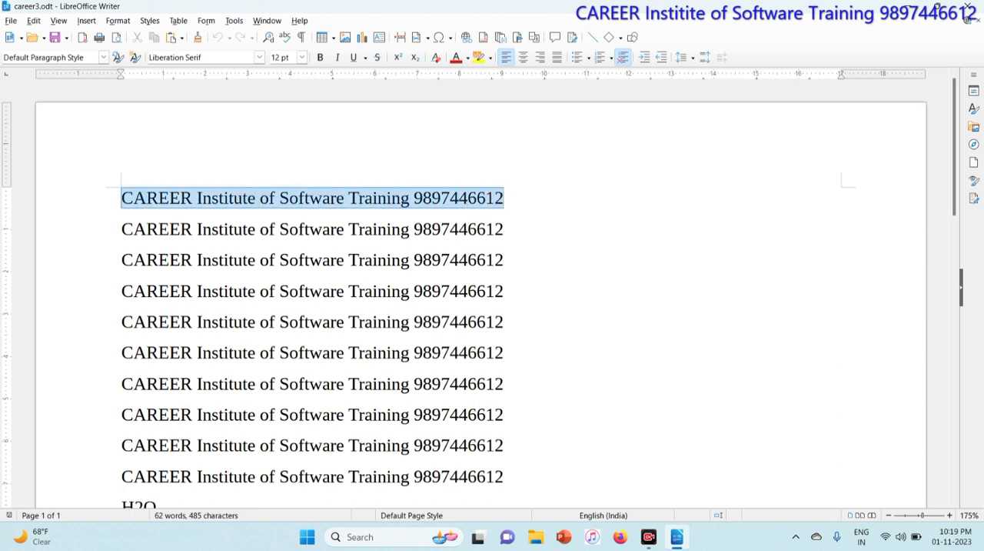
click(123, 20)
mouse_move(131, 34)
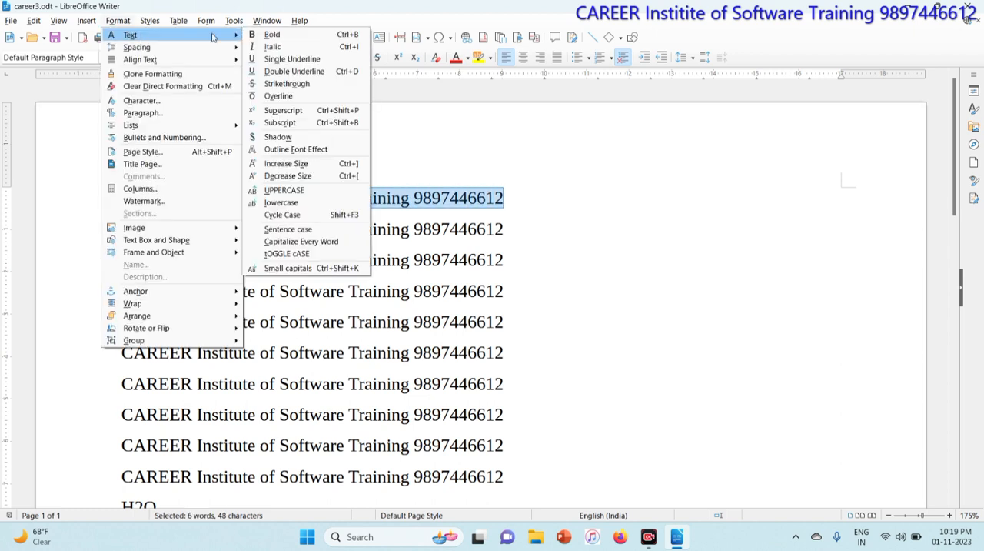
click(320, 34)
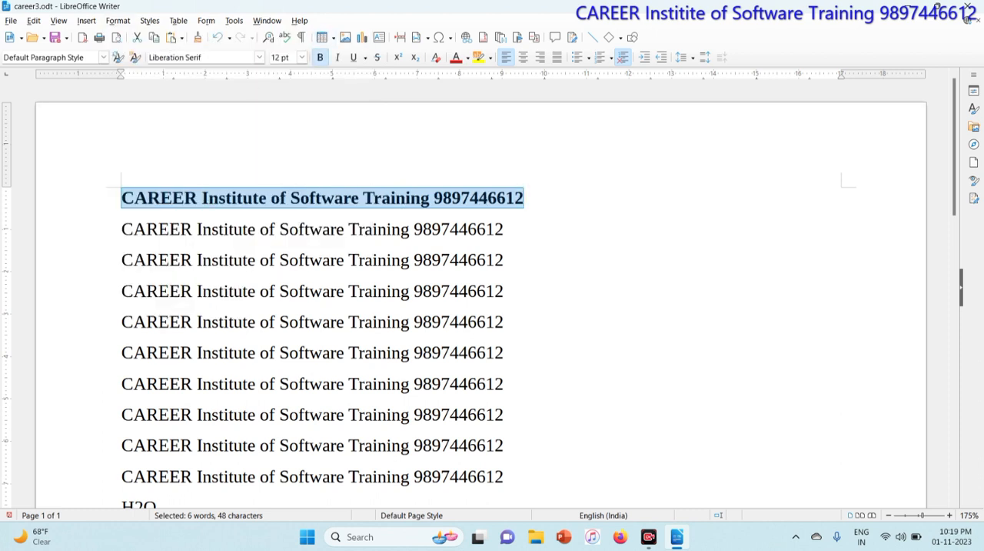
Apply italic formatting to the whole second "CAREER Institute of Software Training" line.
drag(121, 228, 504, 229)
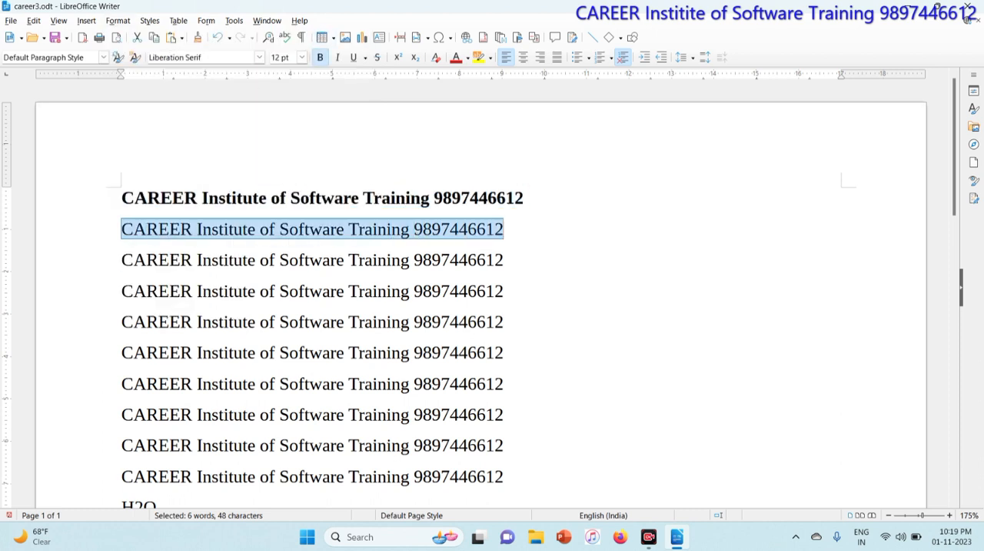
click(129, 20)
mouse_move(130, 35)
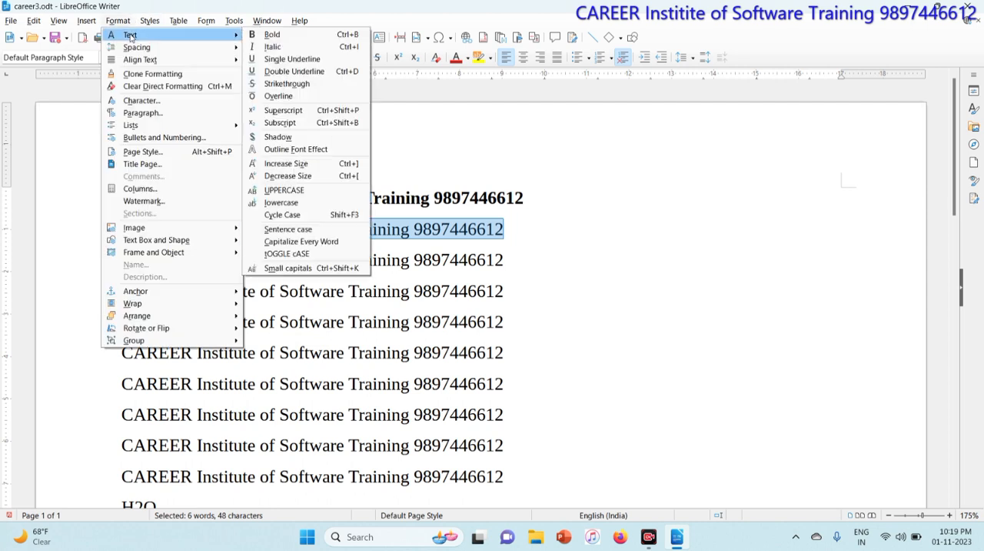
click(279, 48)
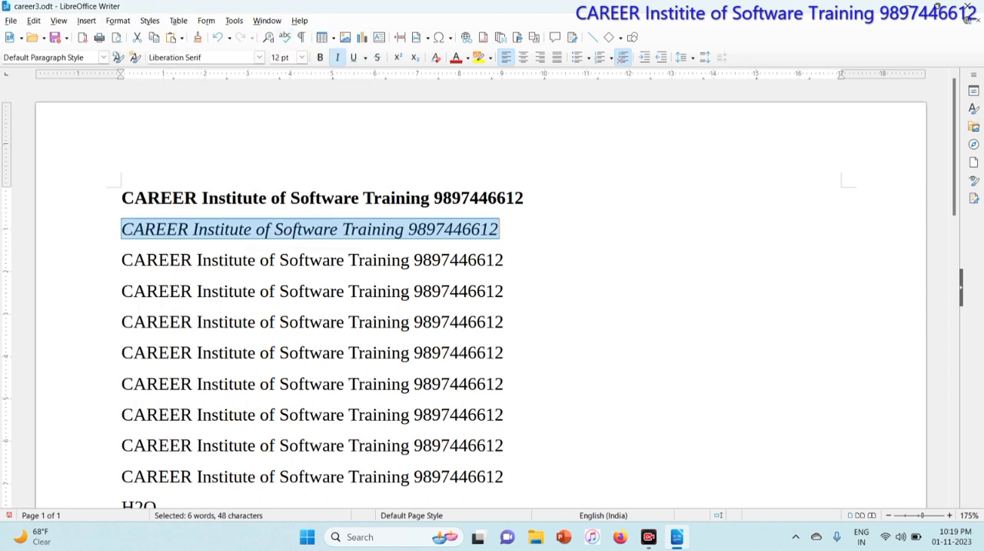
Apply a single underline to the whole third "CAREER Institute of Software Training" line.
drag(121, 260, 503, 260)
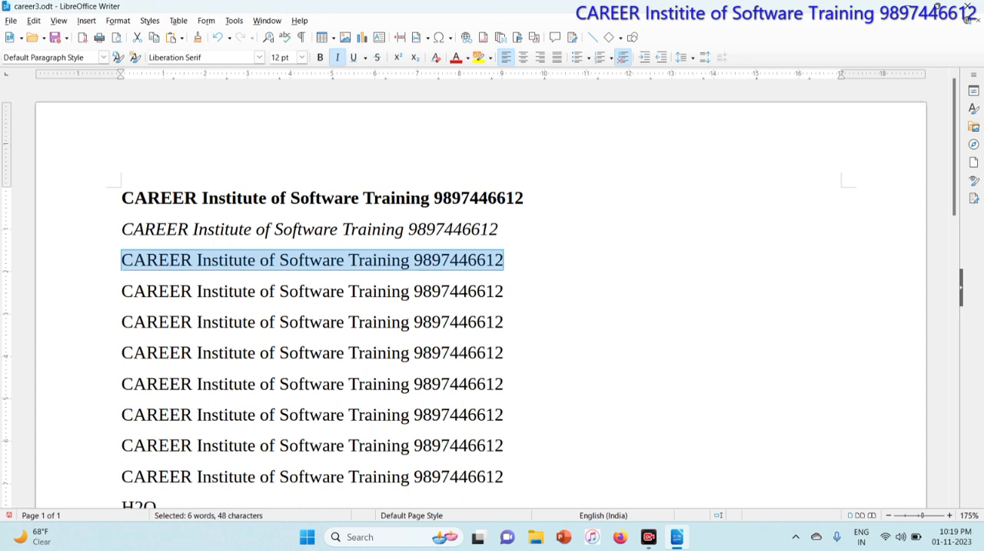
click(123, 20)
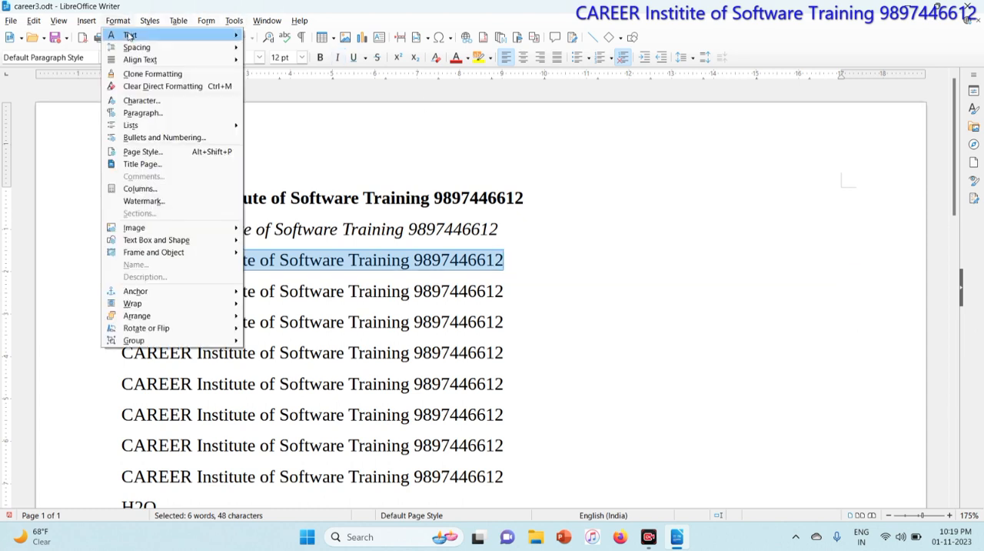
mouse_move(129, 36)
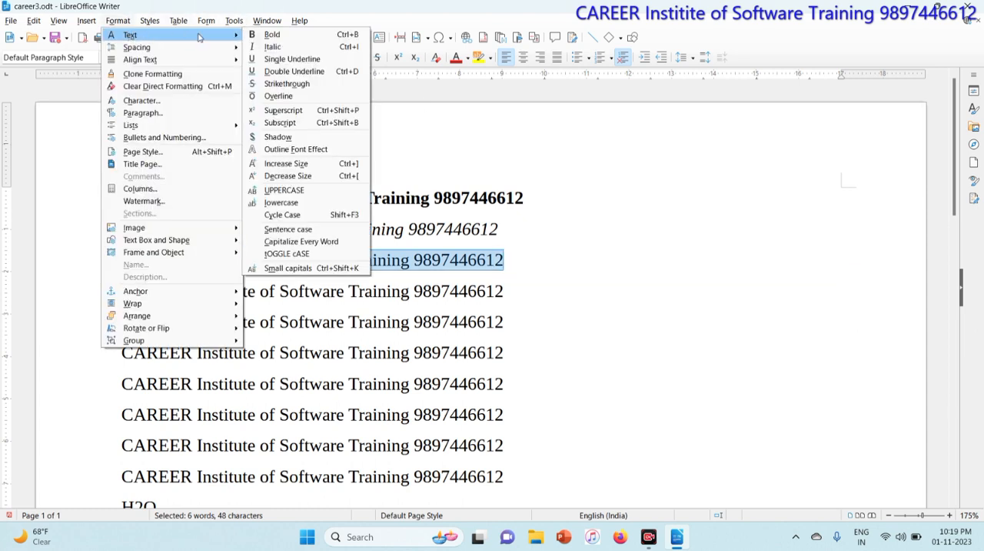
click(292, 59)
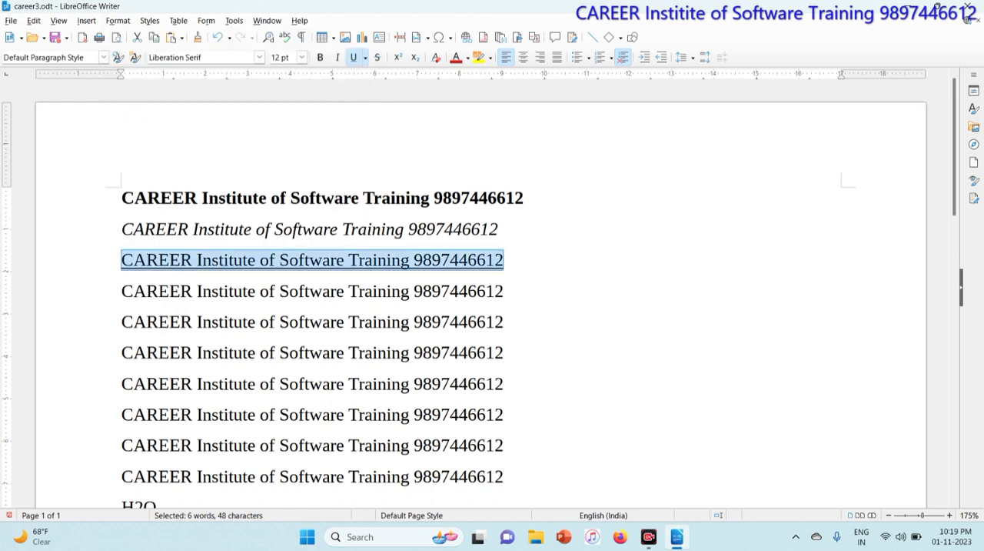
Apply a double underline to the whole fourth "CAREER Institute of Software Training" line.
drag(121, 290, 504, 290)
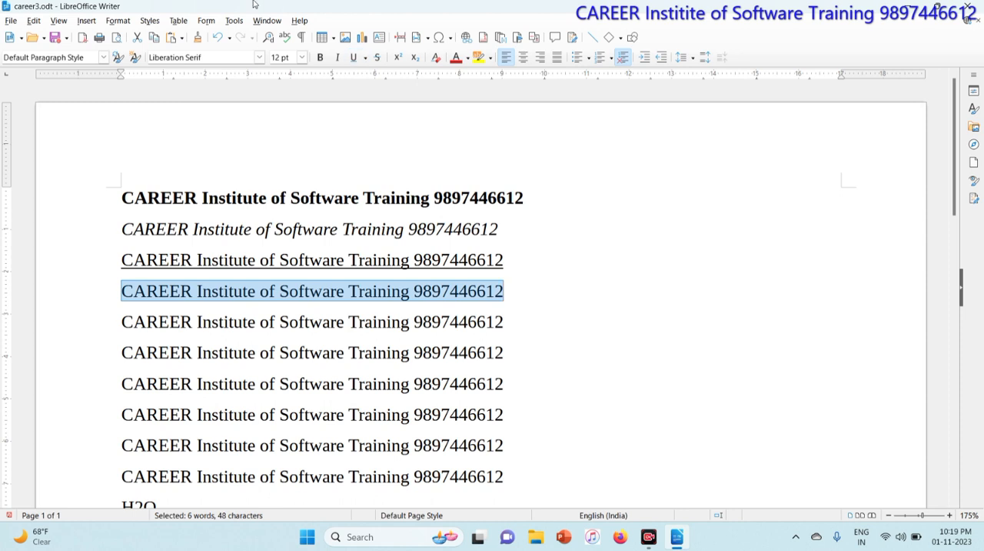
click(117, 20)
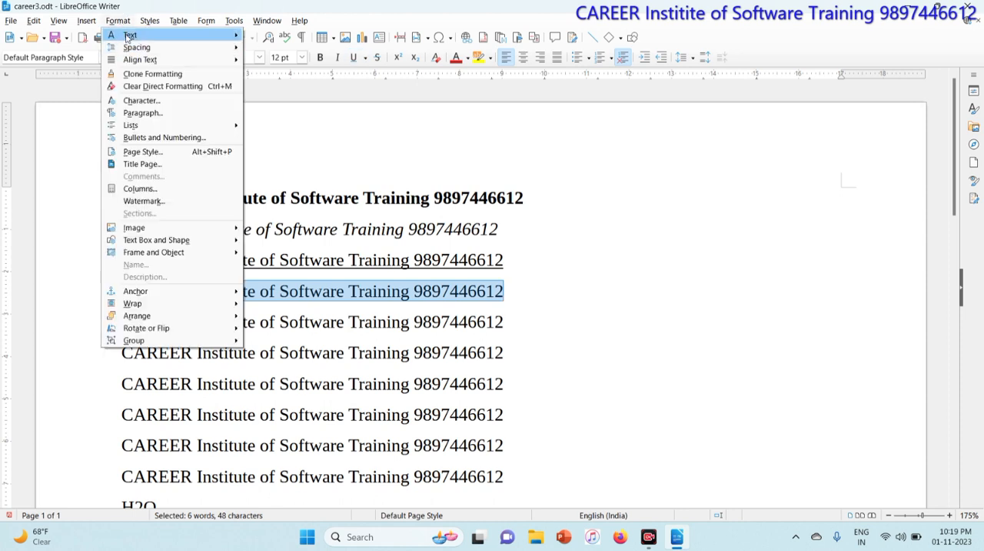
mouse_move(128, 35)
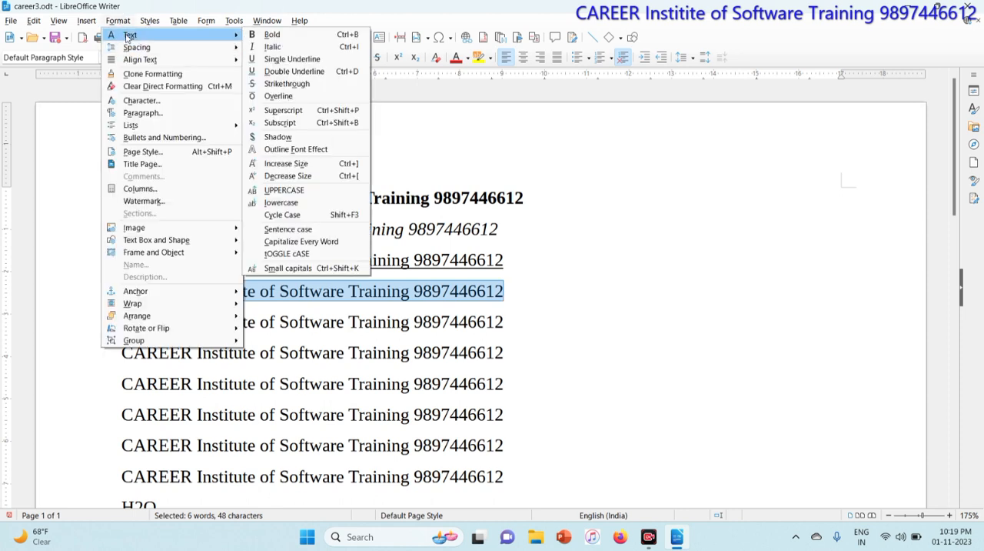
click(302, 71)
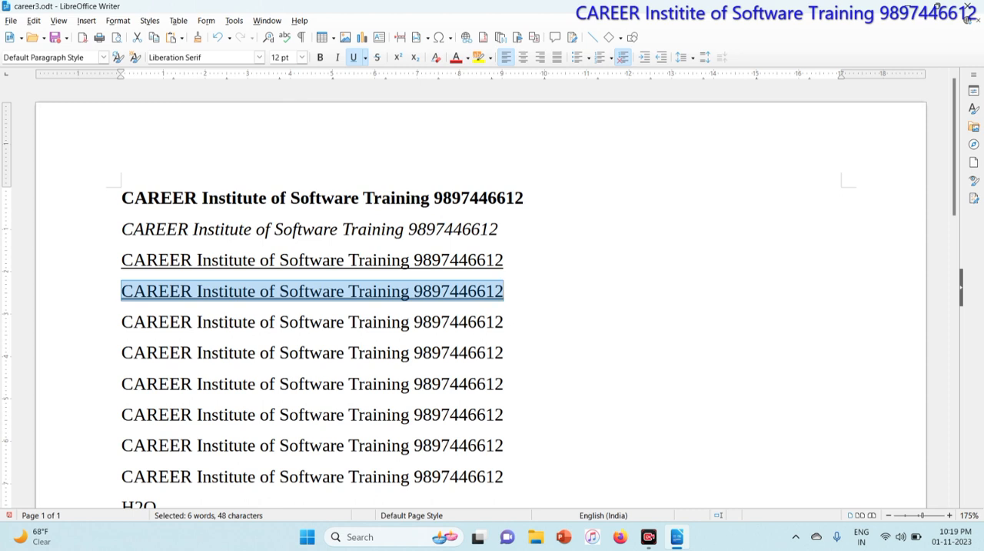
Apply an overline to the whole fifth "CAREER Institute of Software Training" line and deselect it.
drag(122, 321, 504, 321)
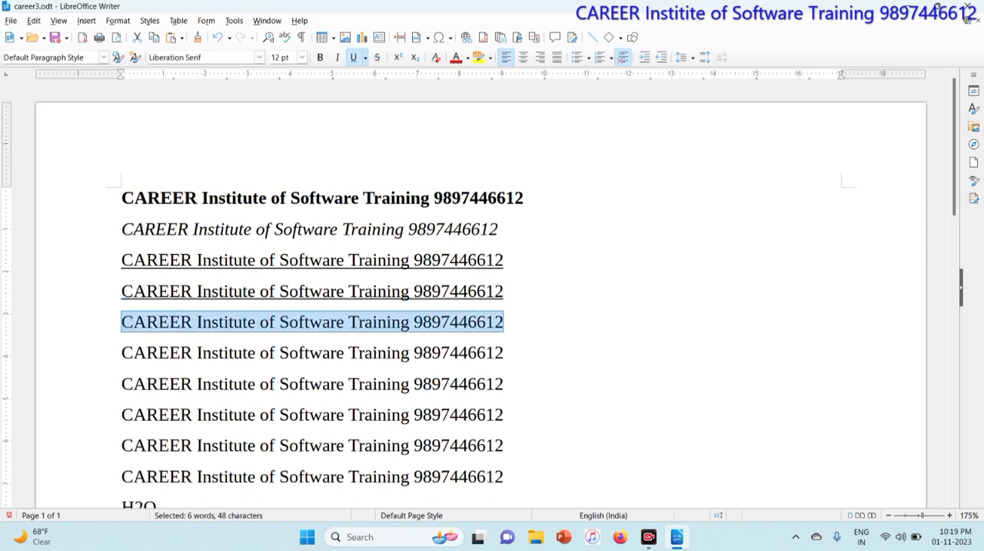
click(112, 23)
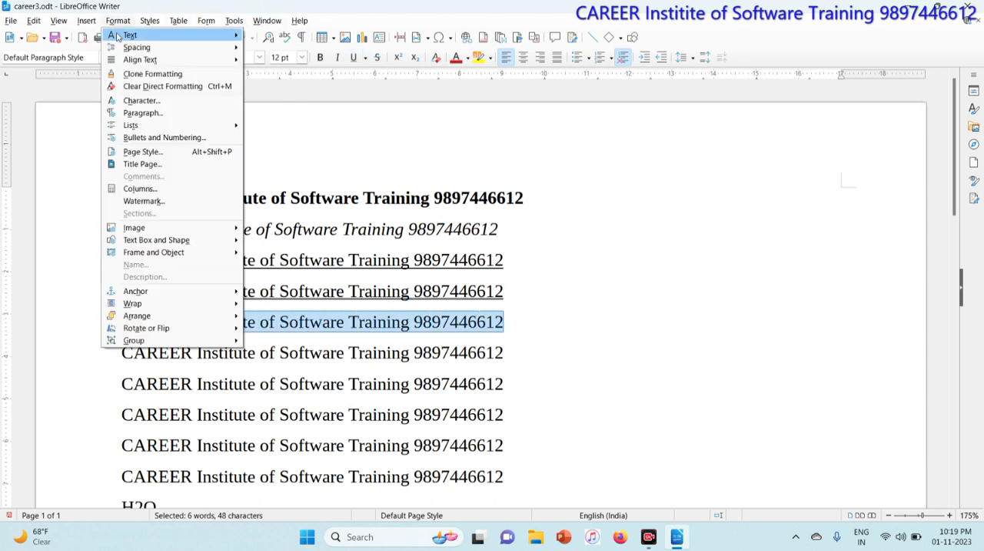
mouse_move(116, 36)
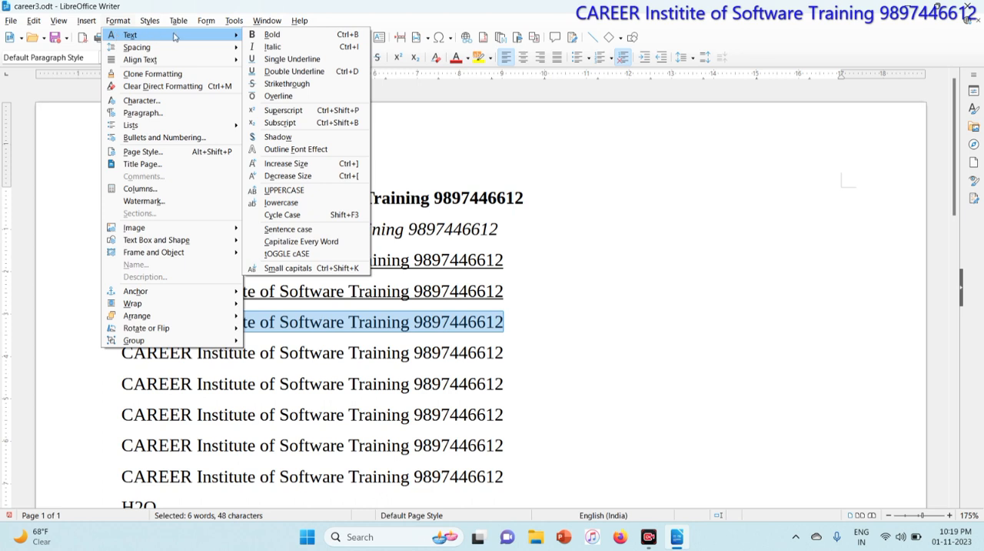
click(301, 97)
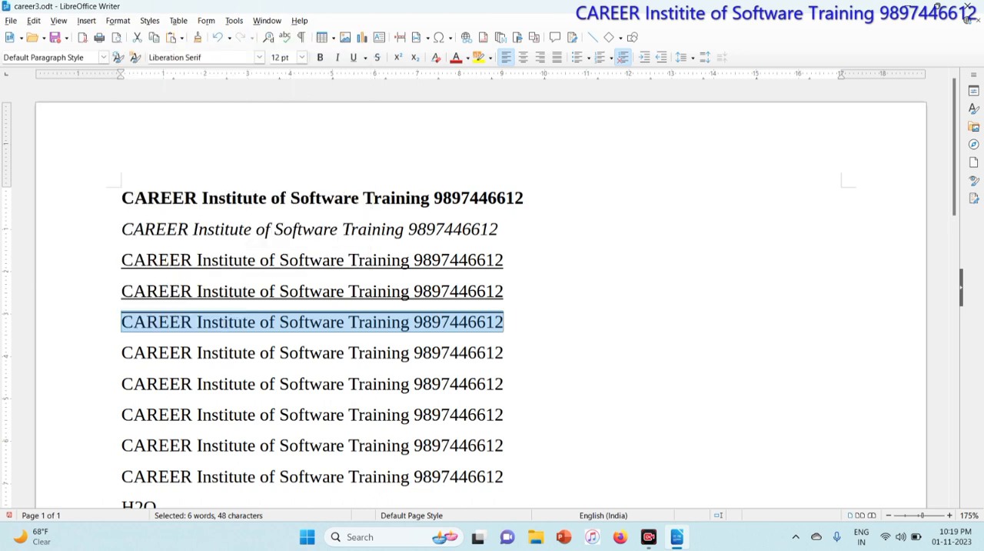
click(192, 323)
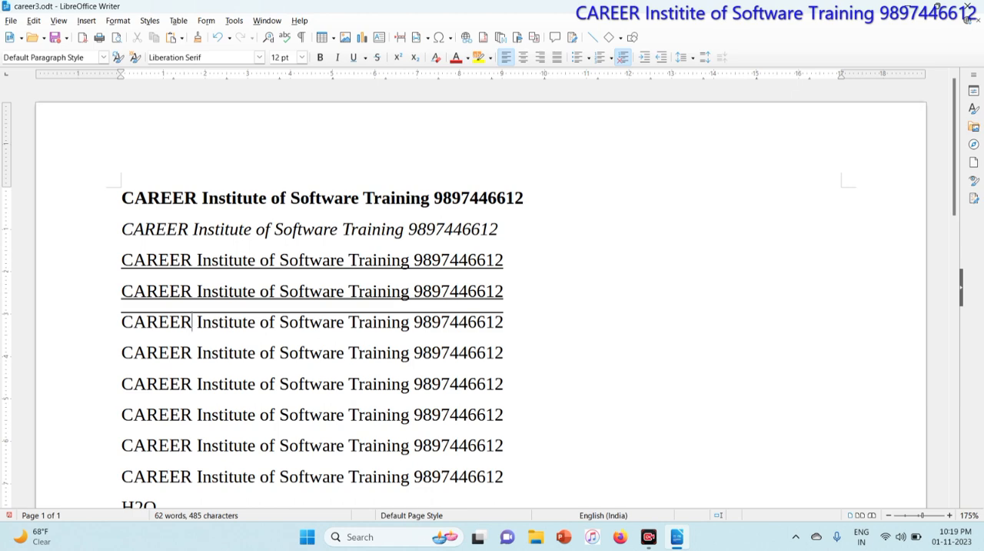
scroll(193, 322, down, 1)
scroll(192, 322, down, 1)
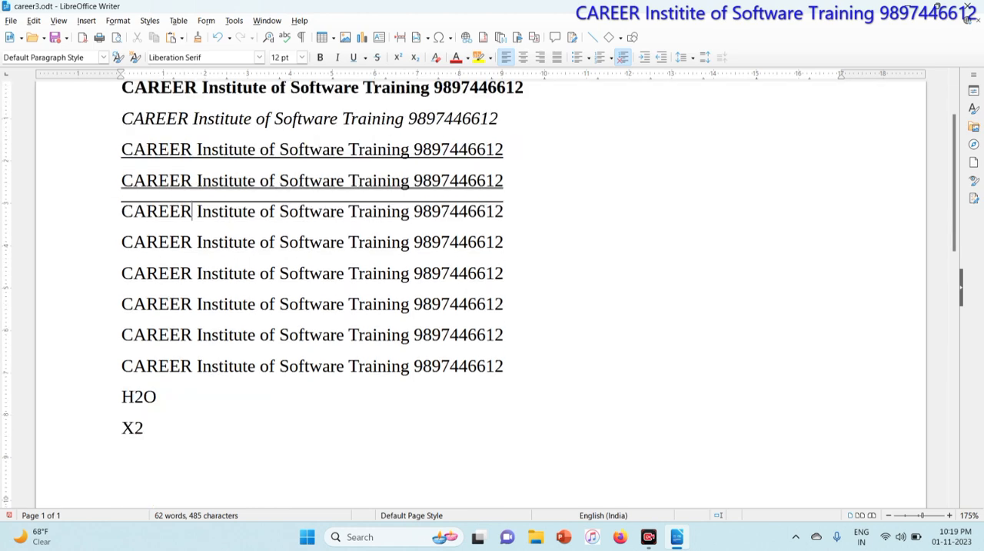
click(124, 22)
mouse_move(131, 35)
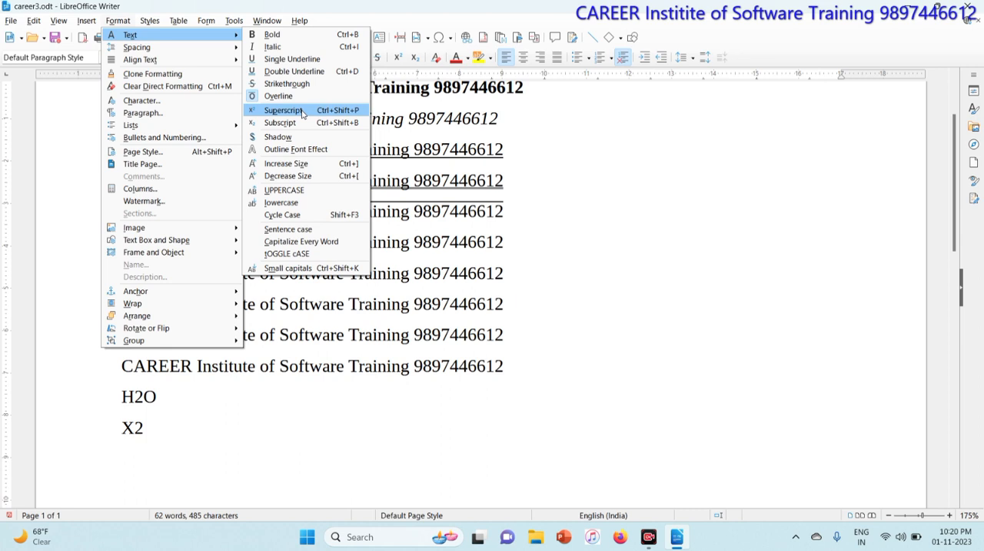
click(160, 399)
click(158, 397)
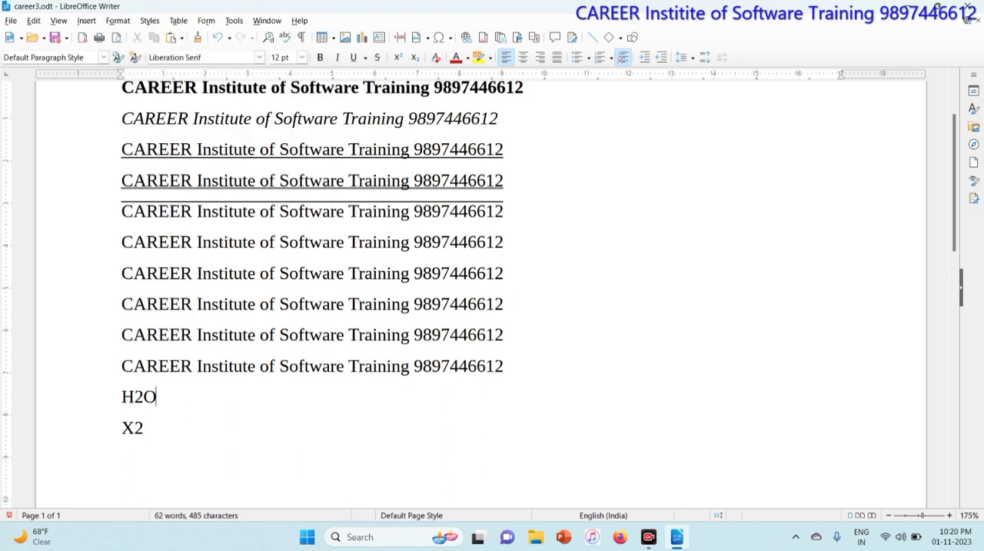
Format the 2 in "X2" on the last line as superscript and deselect it.
drag(133, 428, 144, 428)
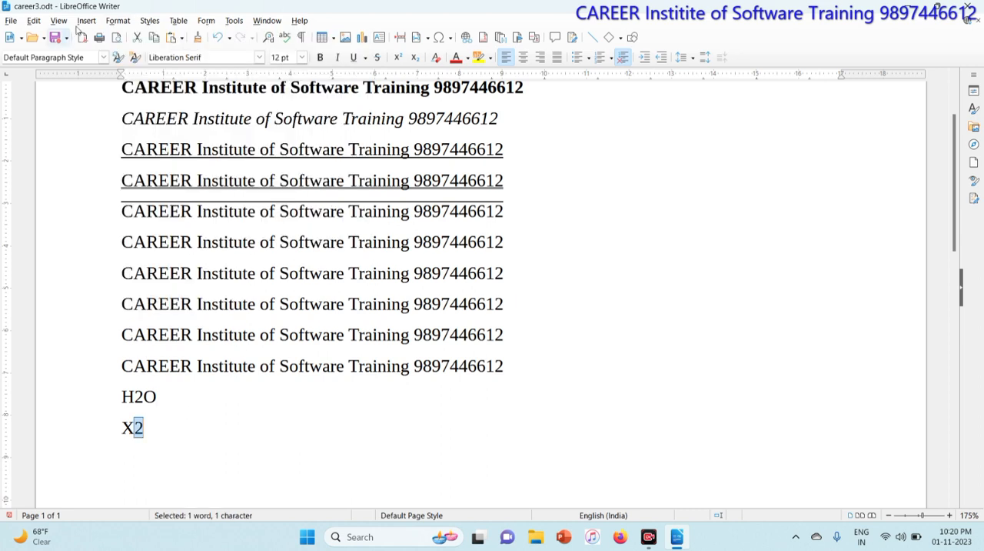
click(117, 21)
mouse_move(190, 36)
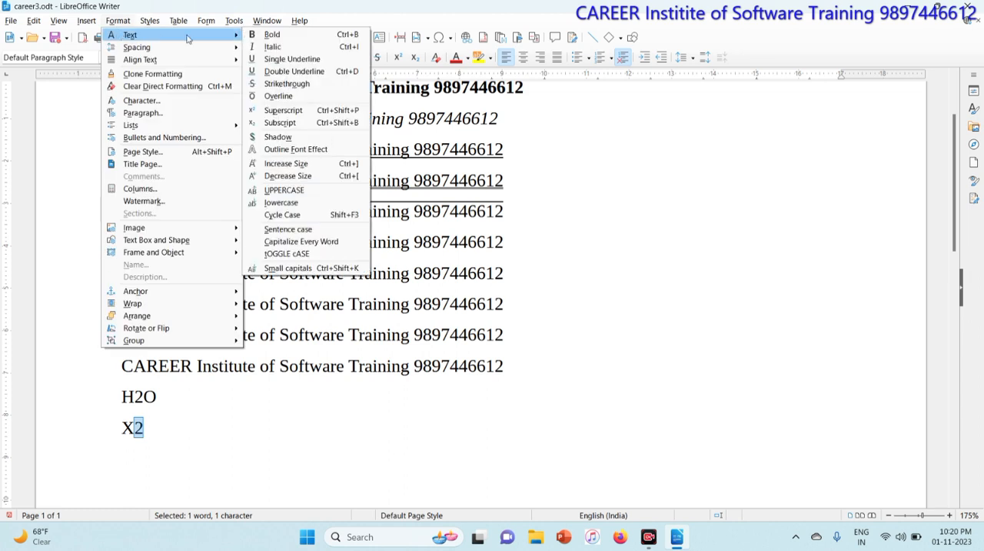
click(306, 111)
click(141, 428)
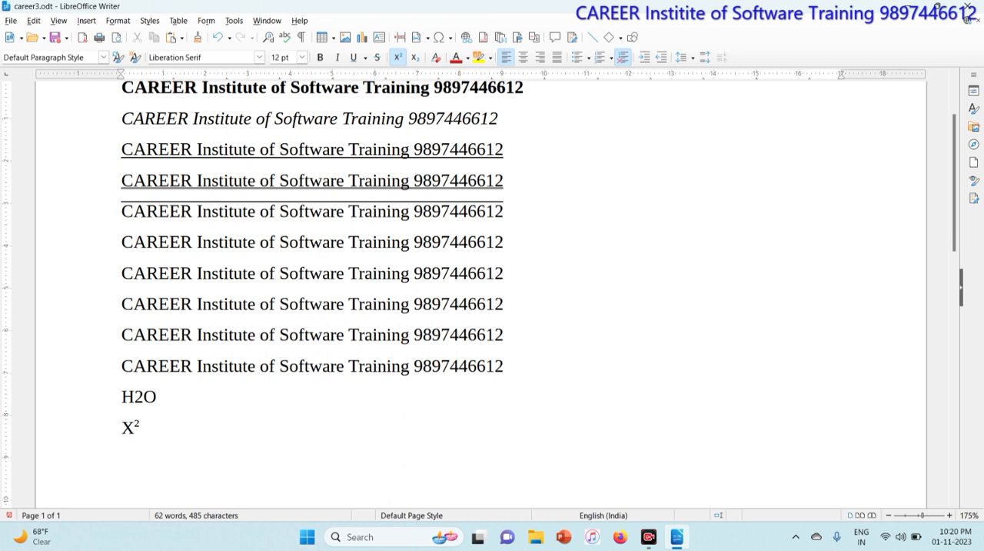
Format the 2 in "H2O" as subscript and place the cursor after the formula.
drag(133, 396, 144, 396)
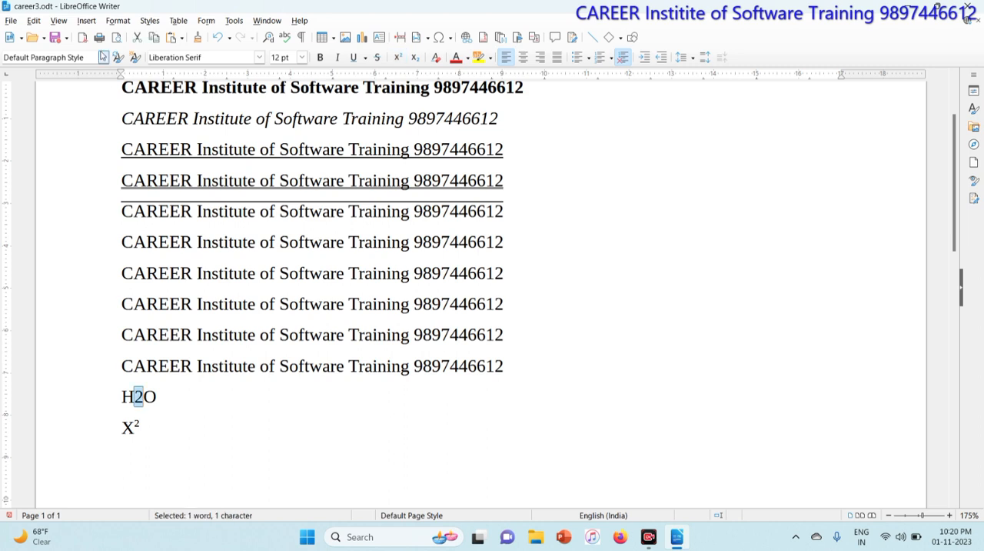
click(118, 21)
mouse_move(130, 35)
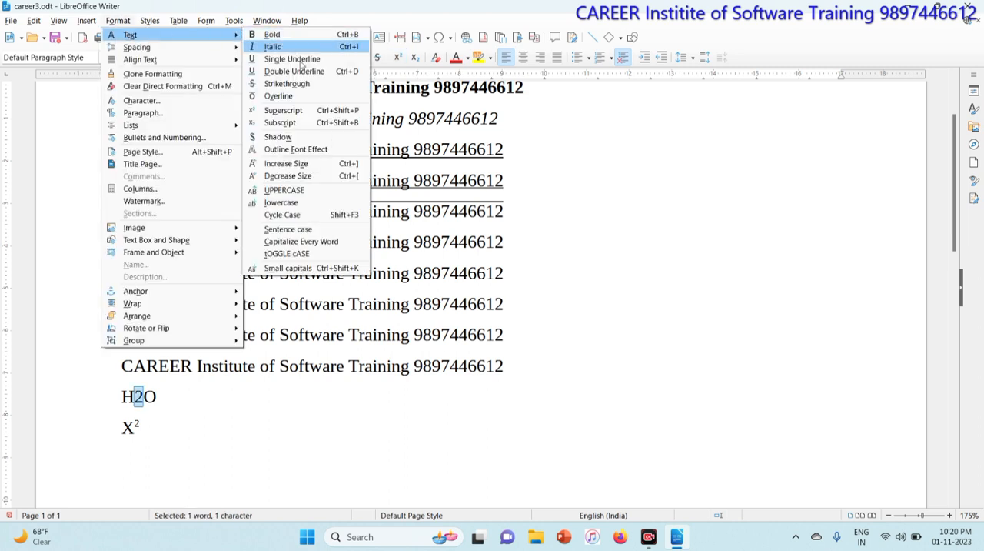
click(305, 127)
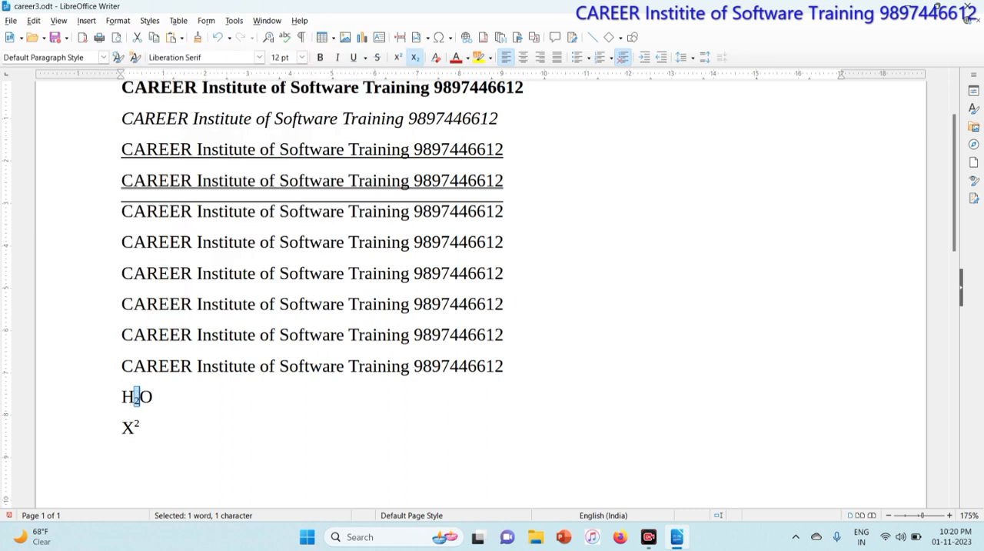
click(153, 397)
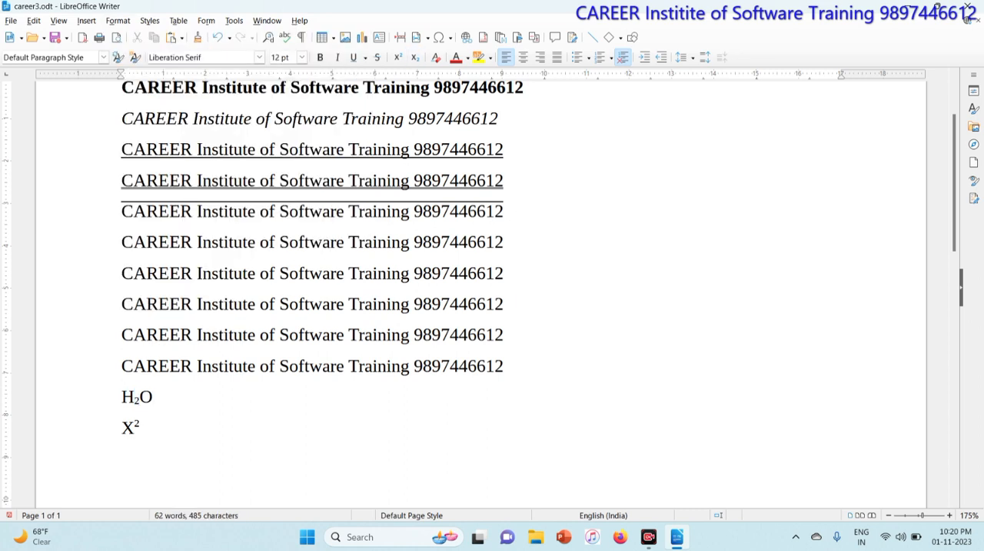
click(117, 21)
mouse_move(123, 35)
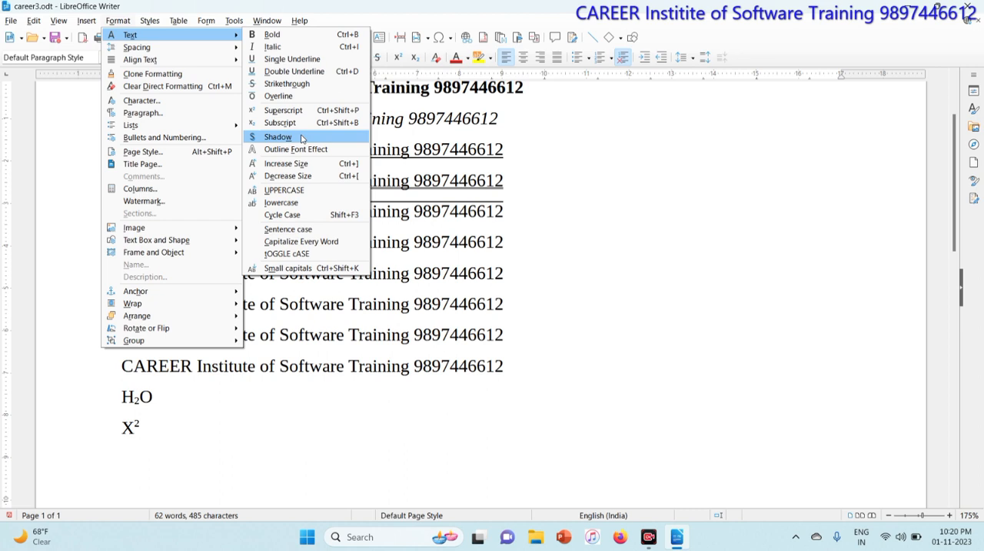
click(379, 238)
click(378, 241)
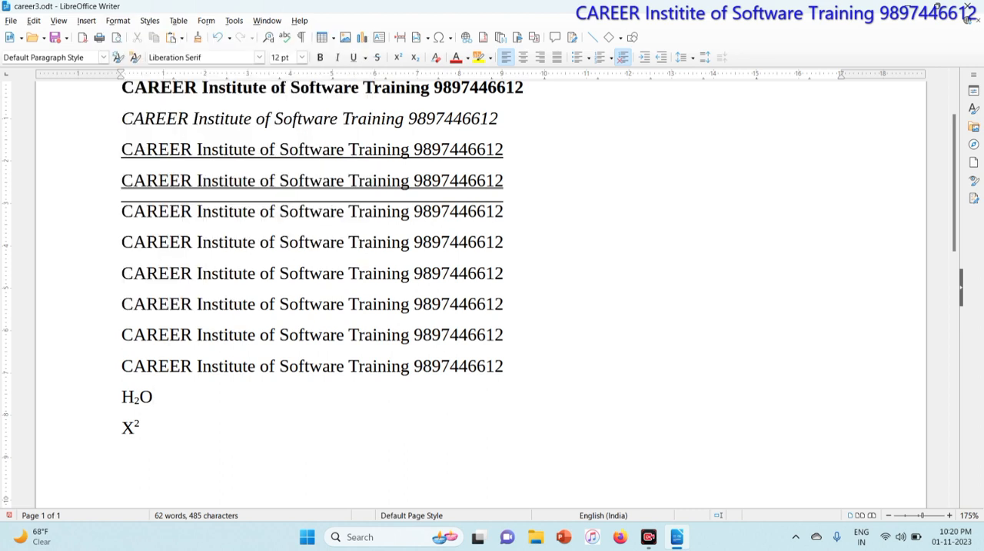
Make the sixth "CAREER Institute of Software Training" line bold and set its font size to 20 pt.
drag(122, 242, 504, 241)
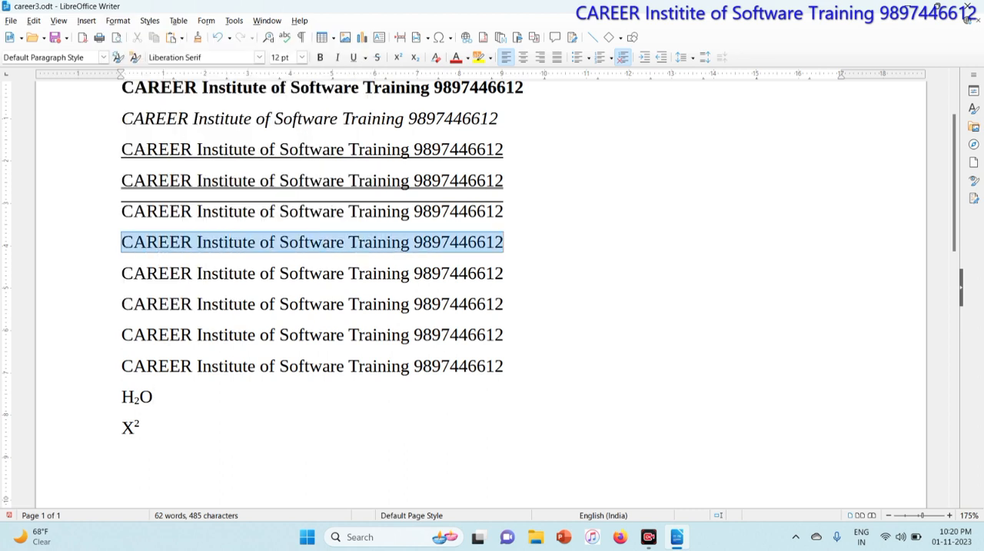
click(321, 59)
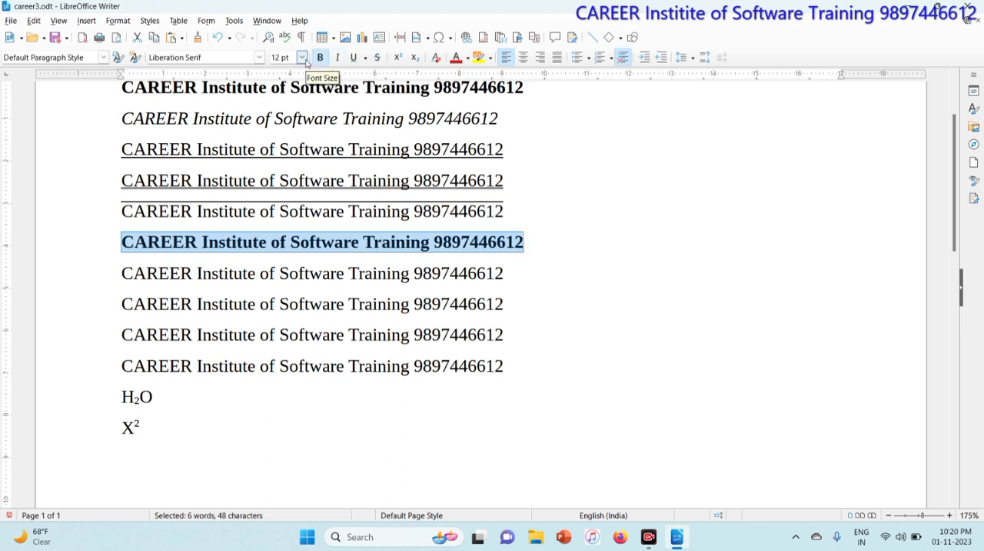
click(302, 58)
click(284, 219)
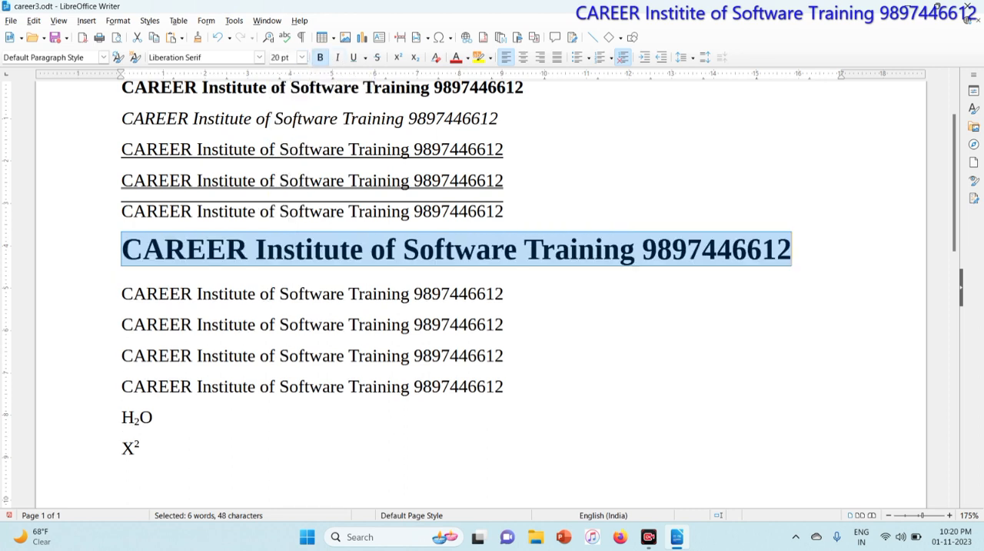
Apply the shadow effect to the enlarged sixth "CAREER Institute of Software Training" line and deselect it.
click(120, 21)
mouse_move(128, 35)
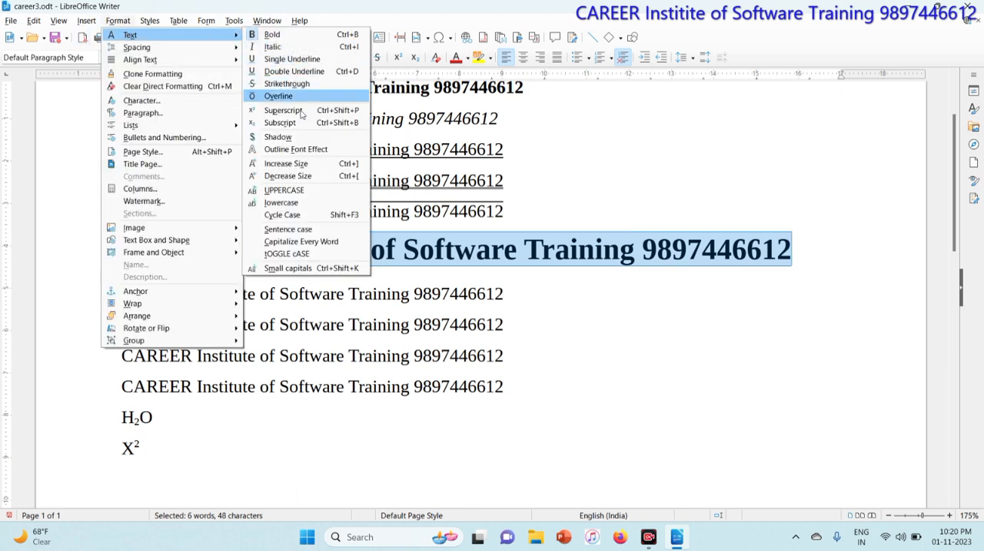
click(273, 139)
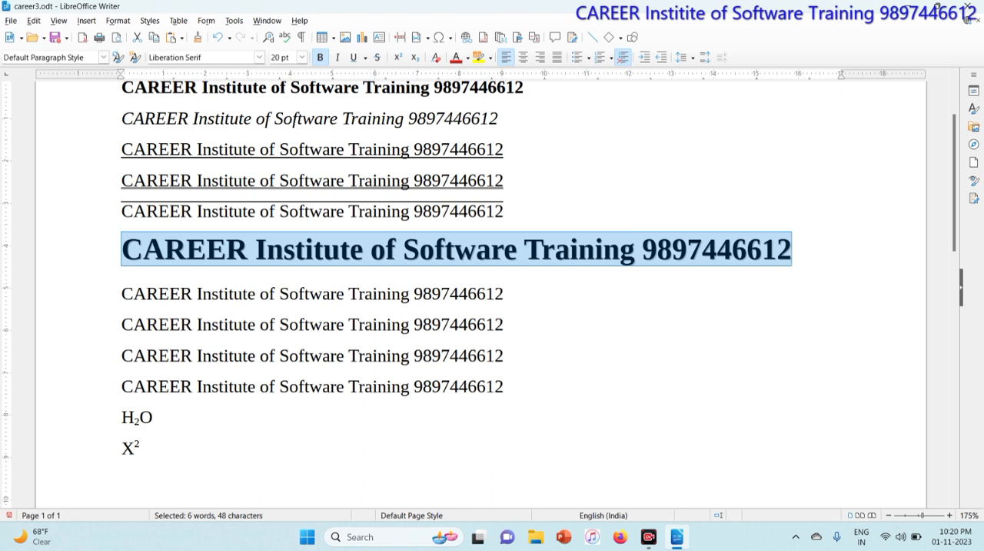
click(264, 250)
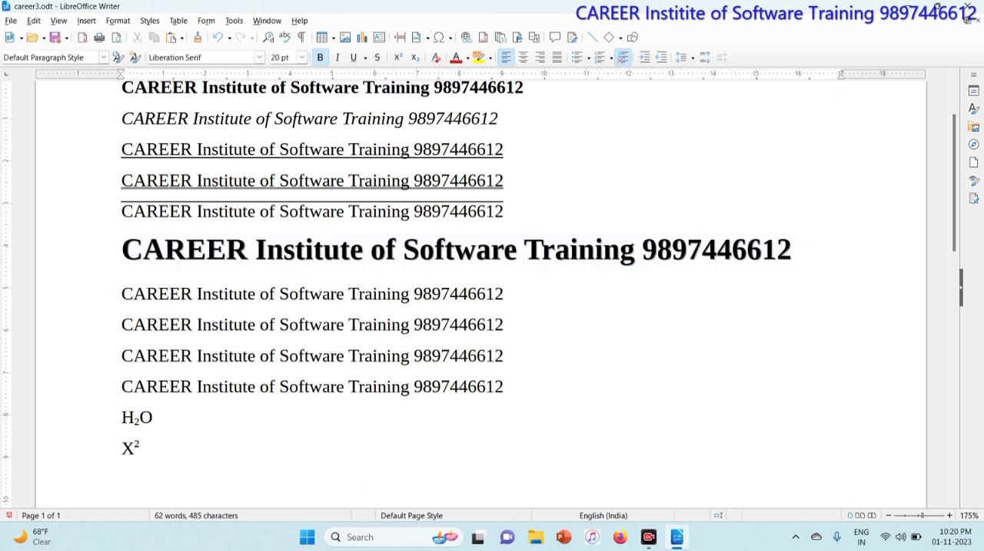
Remove the shadow effect from the first three letters, "CAR", of the enlarged sixth line and deselect them.
key(shift+Right)
key(shift+Right)
key(shift+Right)
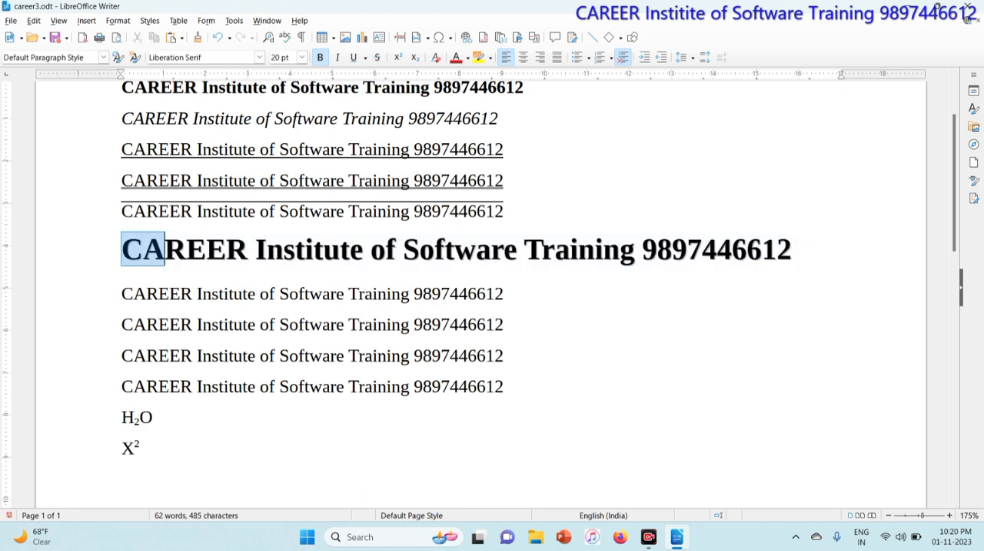
click(121, 21)
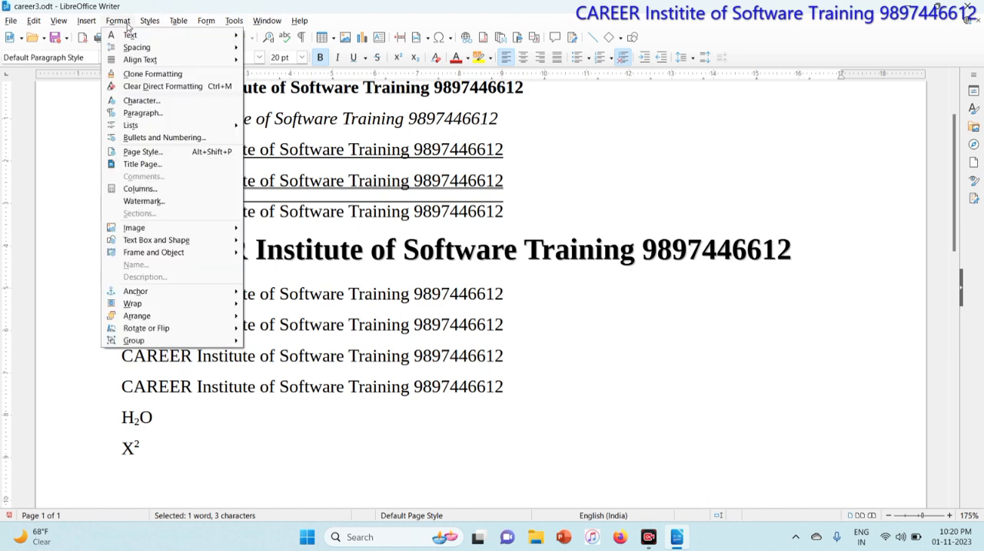
mouse_move(142, 36)
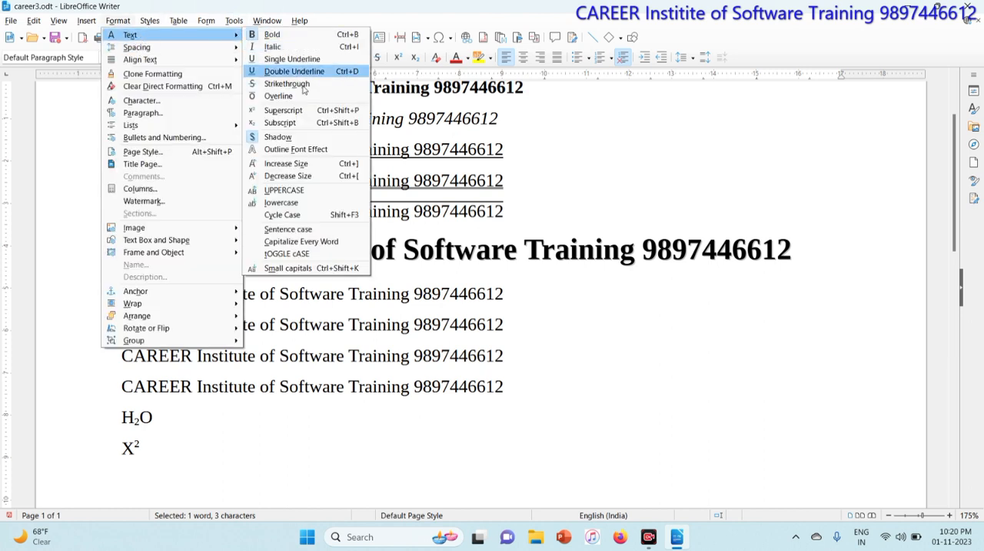
click(294, 135)
key(Right)
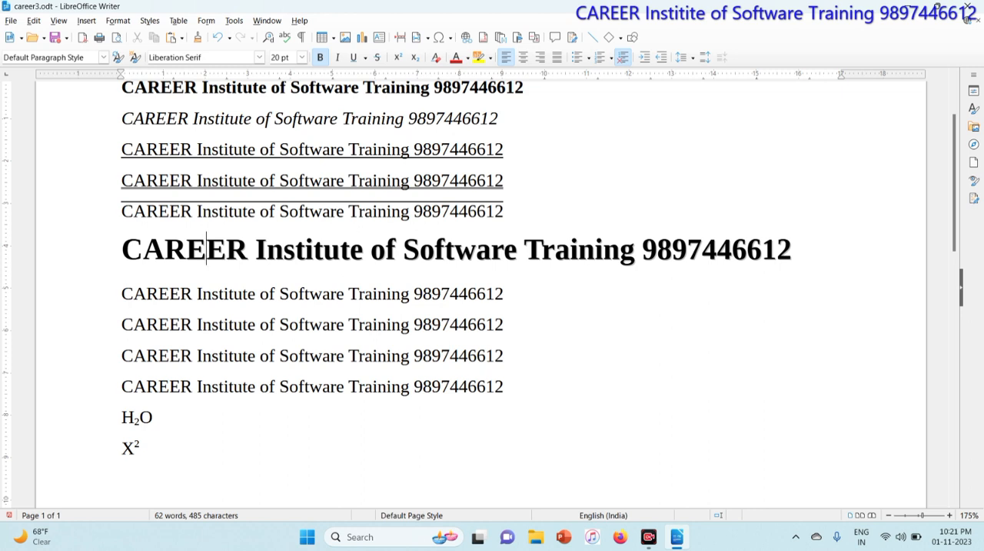
Apply the outline font effect to the whole seventh "CAREER Institute of Software Training" line.
drag(122, 294, 504, 294)
click(118, 21)
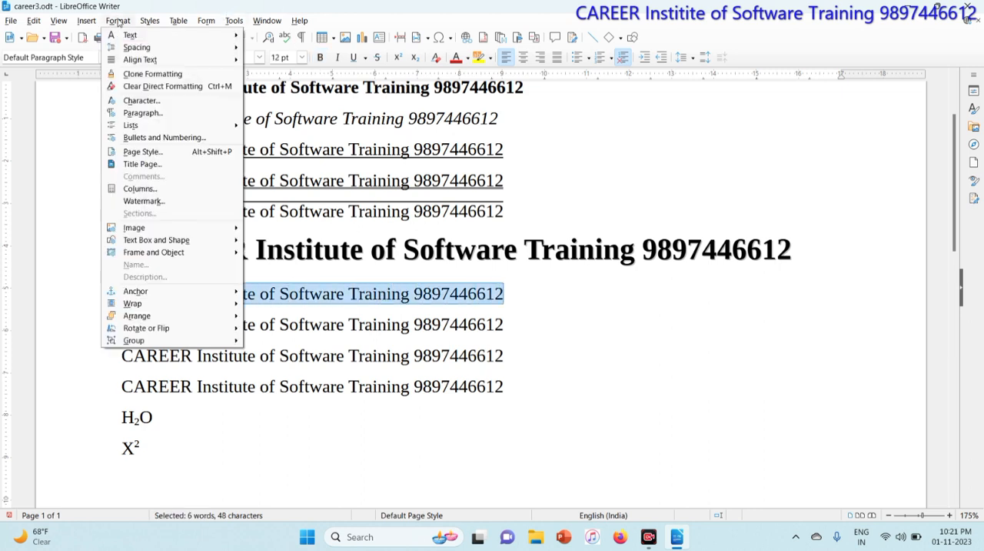
mouse_move(190, 39)
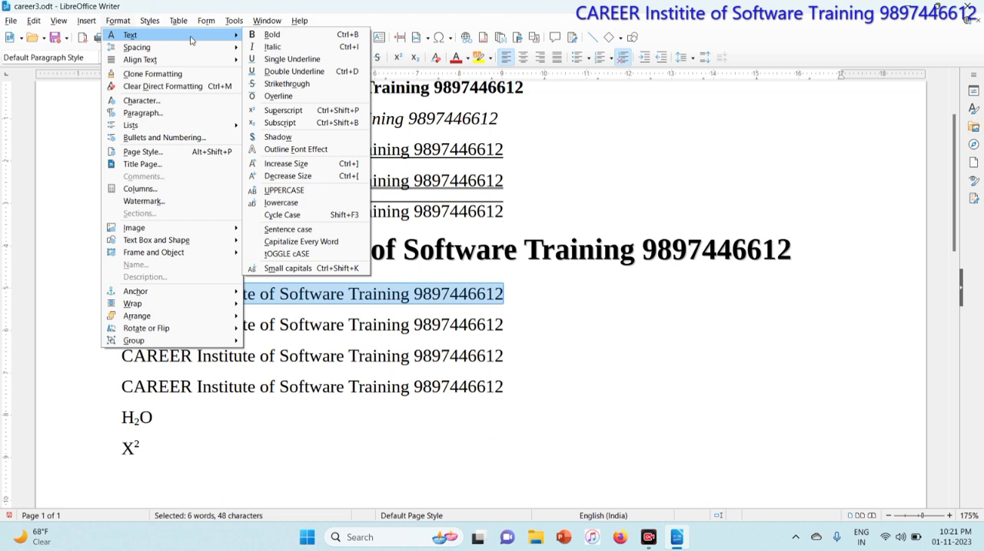
click(335, 150)
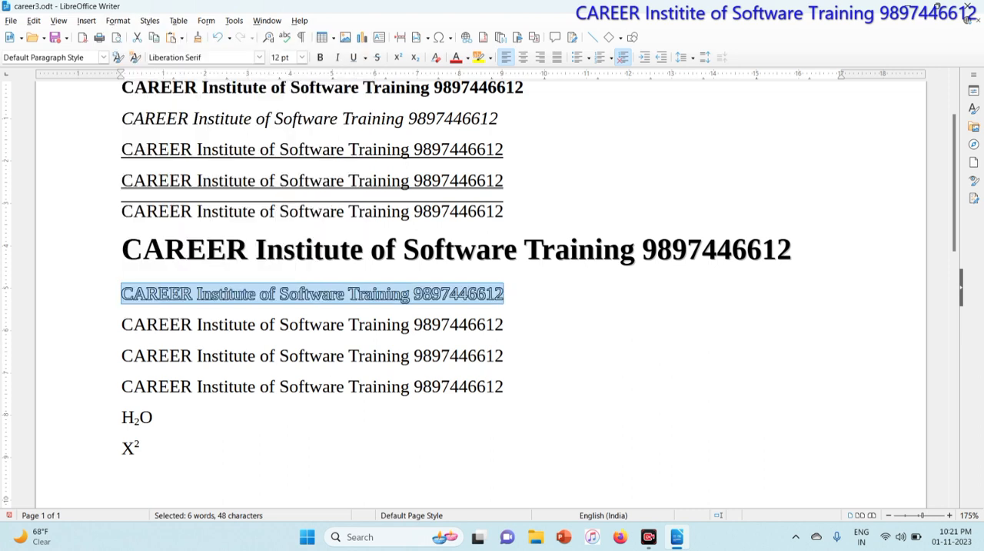
Convert the whole eighth "CAREER Institute of Software Training" line to uppercase and follow that with lowercase.
drag(122, 324, 503, 323)
click(125, 20)
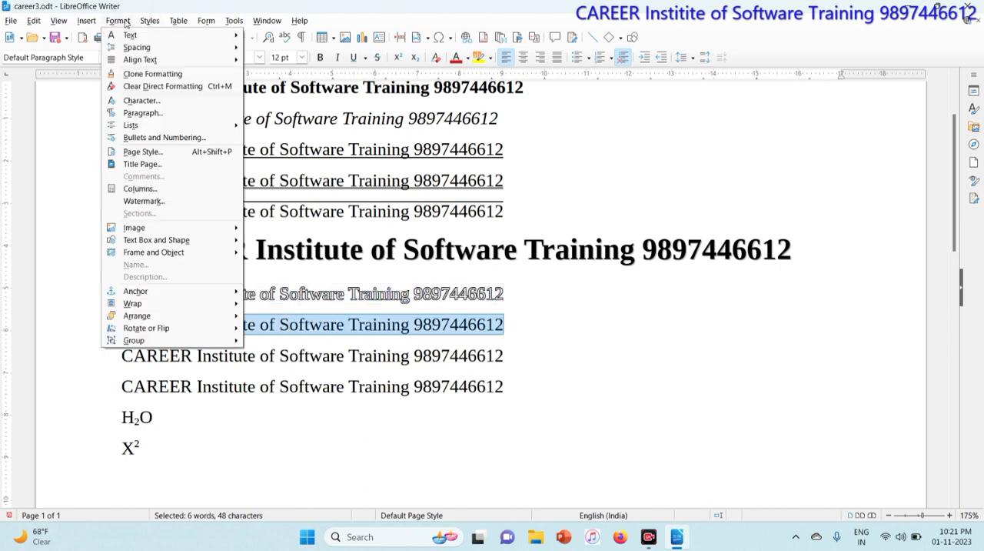
mouse_move(130, 34)
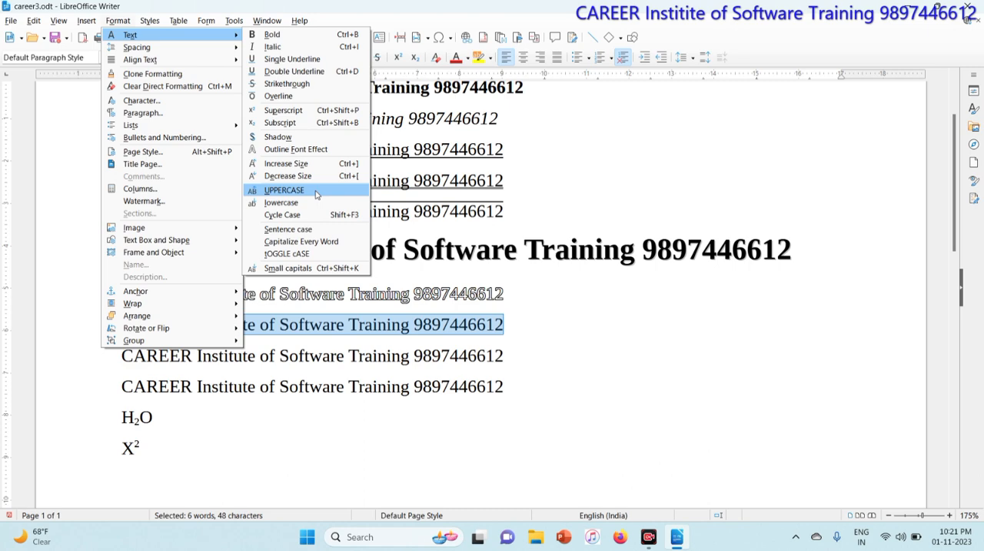
click(284, 190)
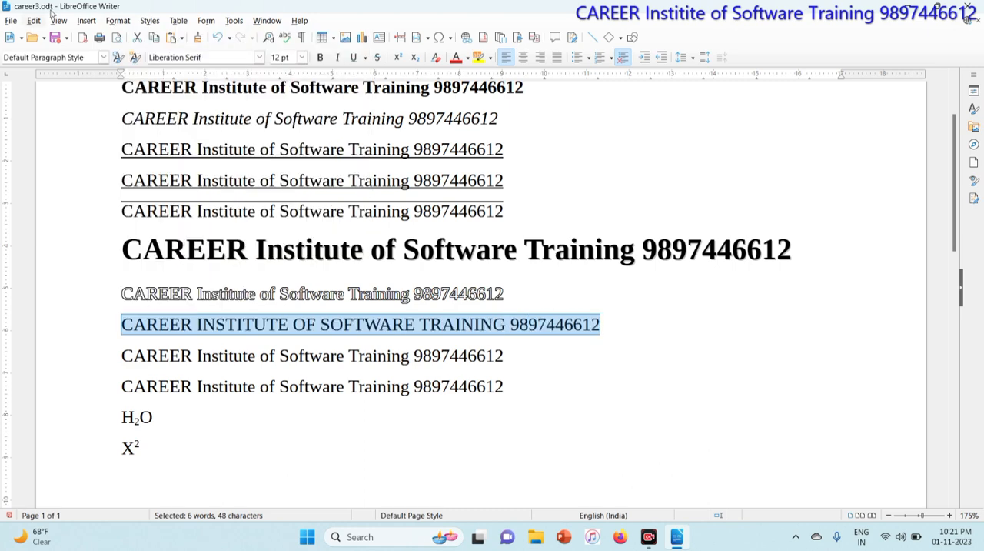
click(120, 21)
mouse_move(243, 36)
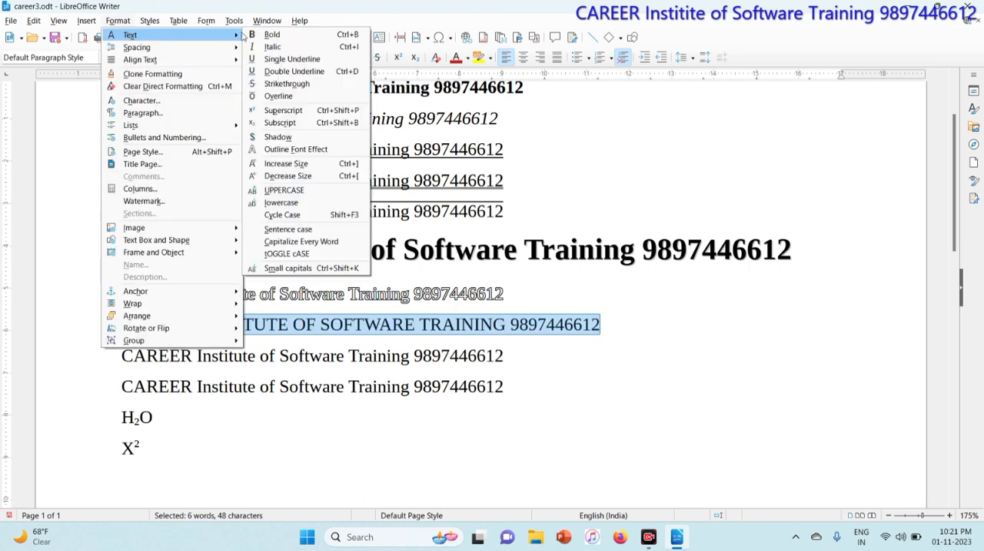
click(282, 203)
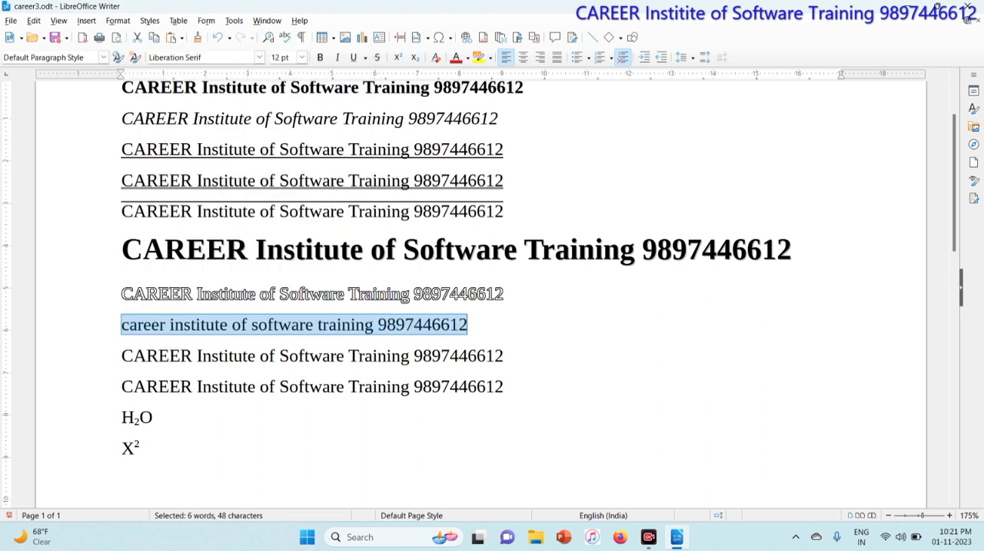
Change the selected eighth line to sentence case and follow that with Capitalize Every Word.
click(117, 20)
mouse_move(141, 38)
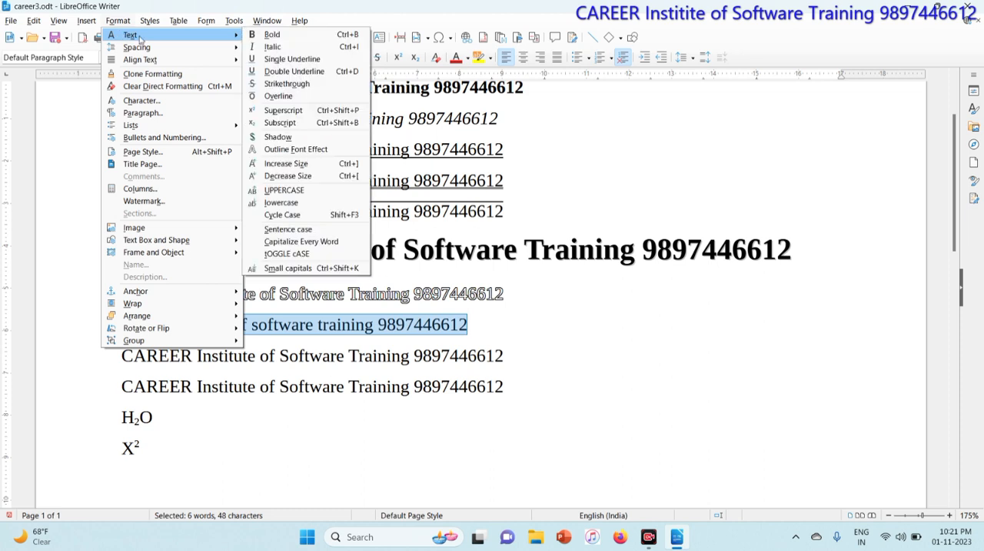
click(316, 231)
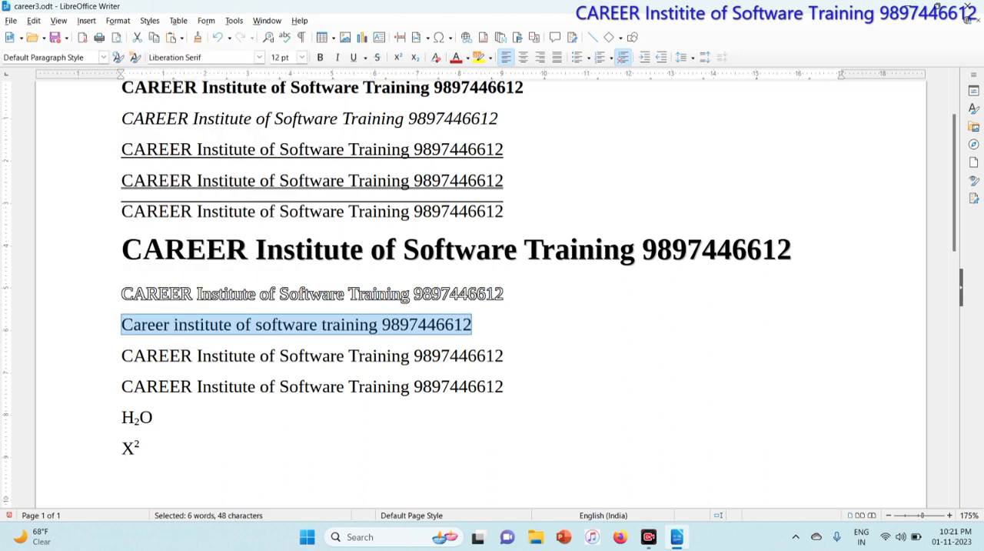
click(118, 21)
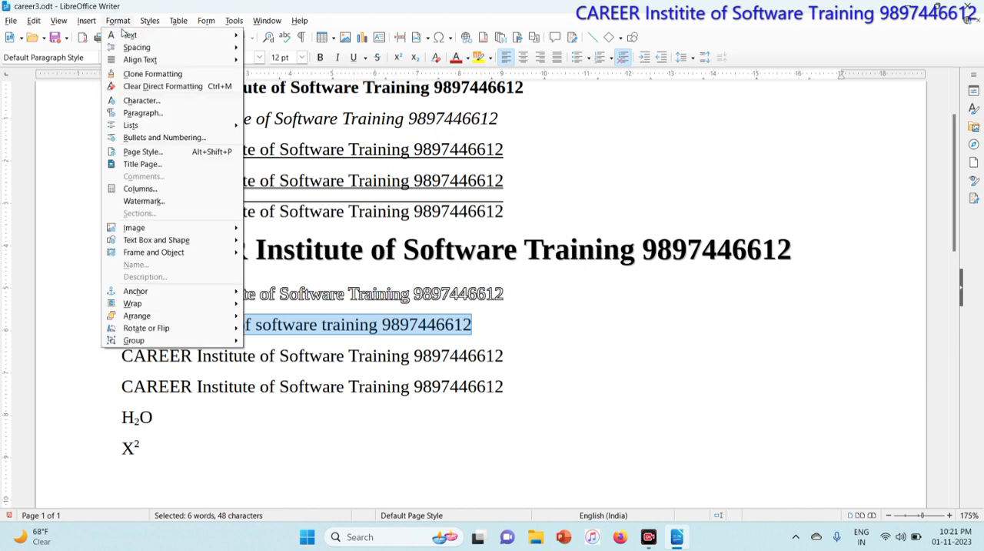
mouse_move(125, 37)
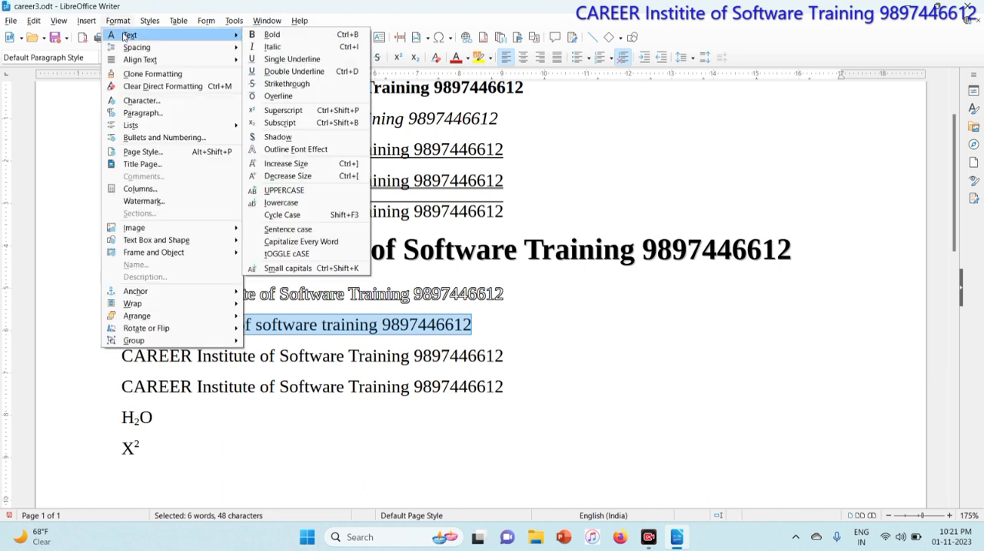
click(344, 243)
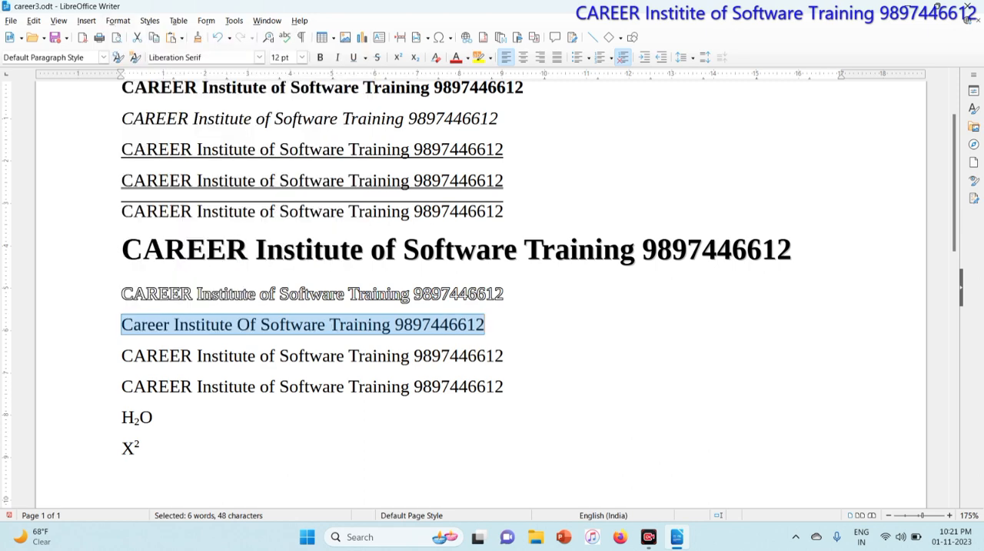
Apply toggle case to the selected eighth line twice in a row.
click(126, 23)
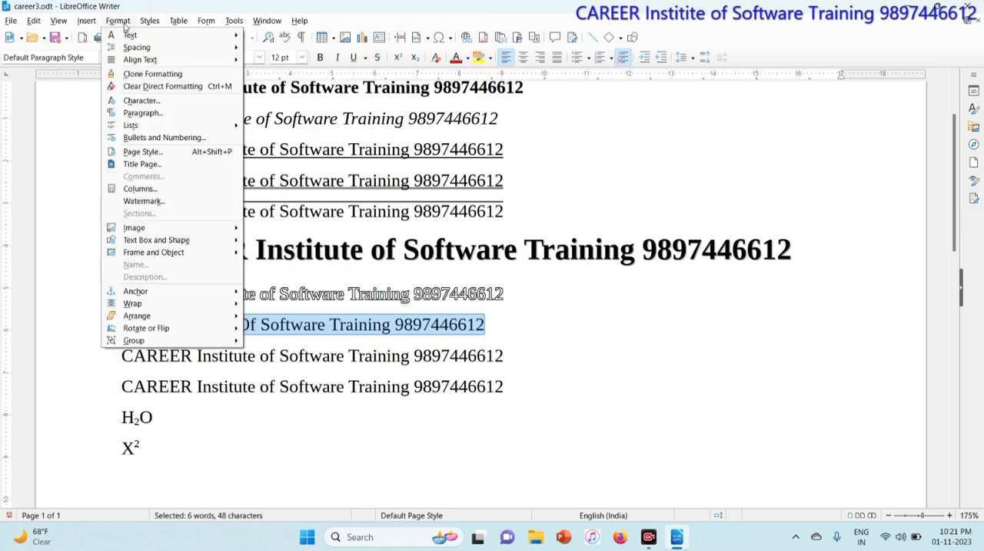
mouse_move(154, 35)
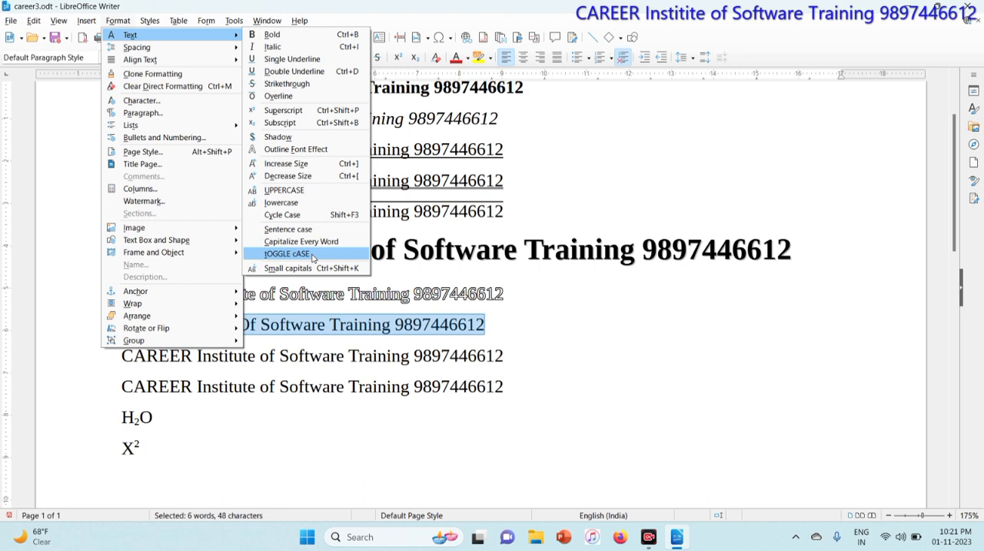
click(287, 254)
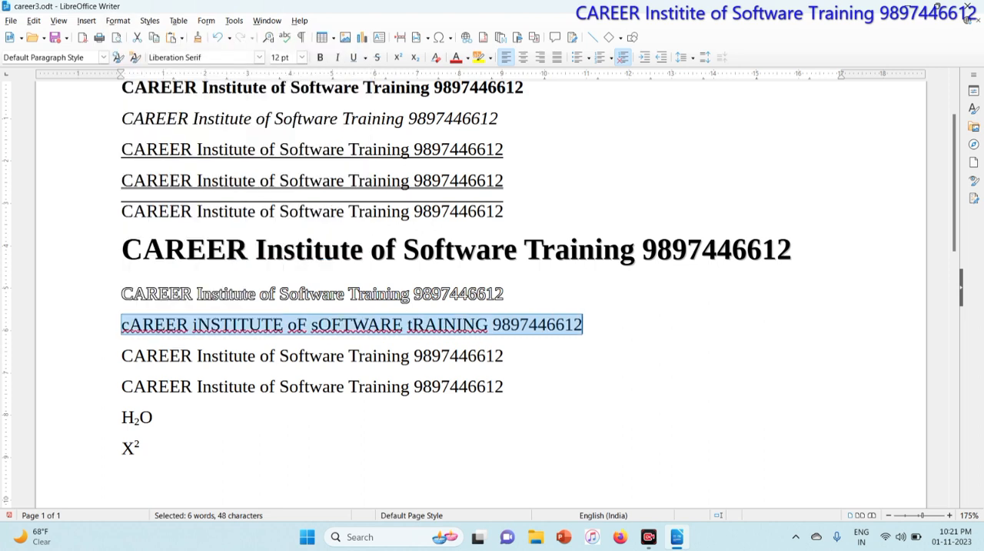
click(118, 20)
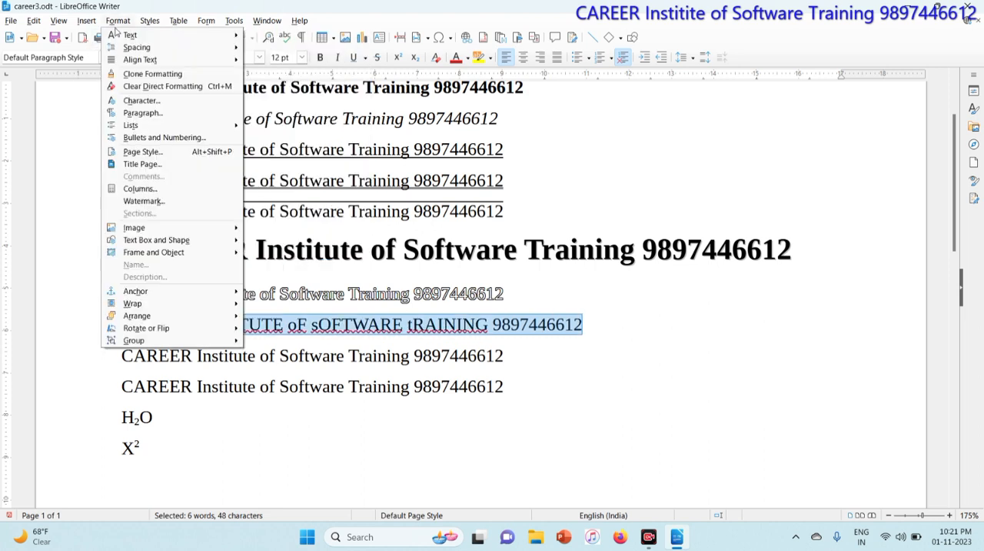
mouse_move(117, 34)
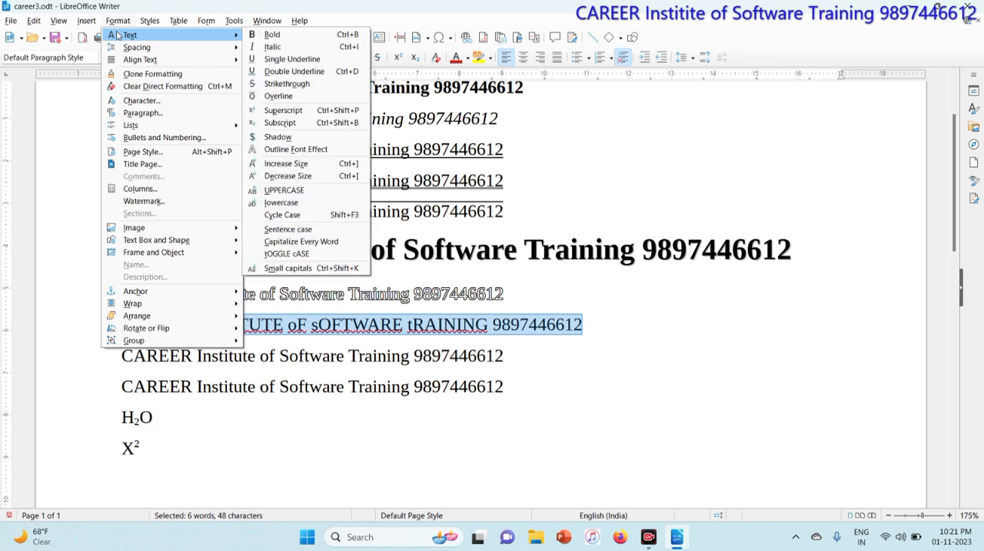
click(320, 254)
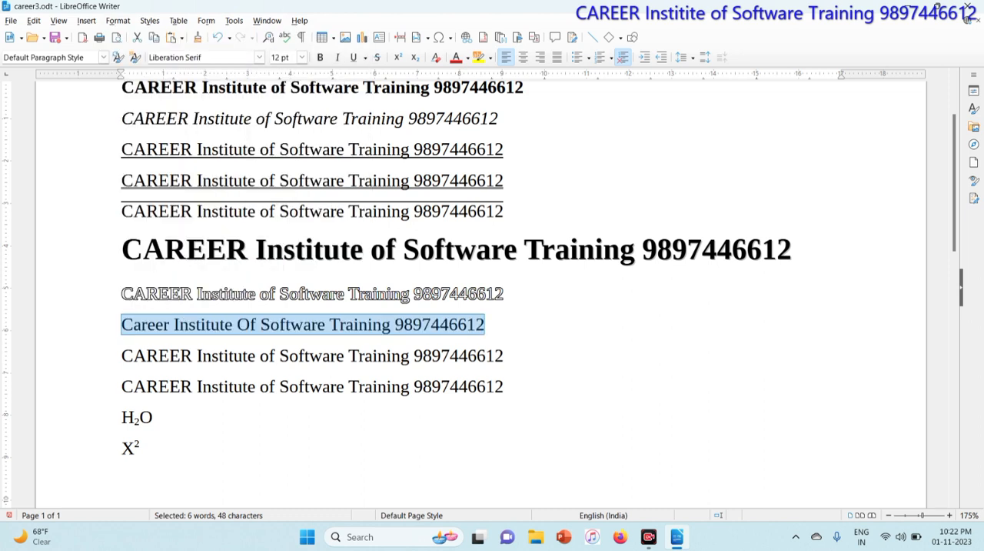
click(117, 20)
mouse_move(143, 39)
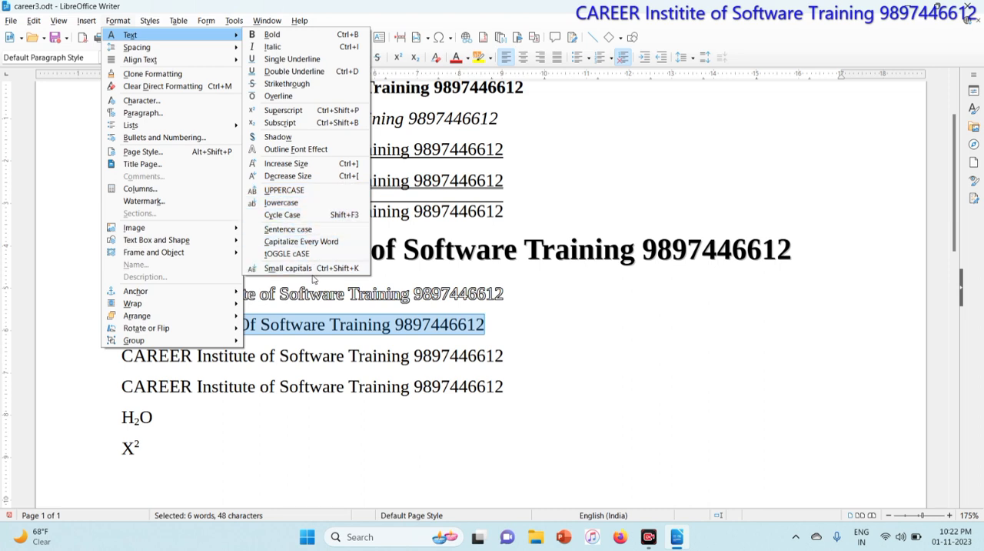
click(329, 329)
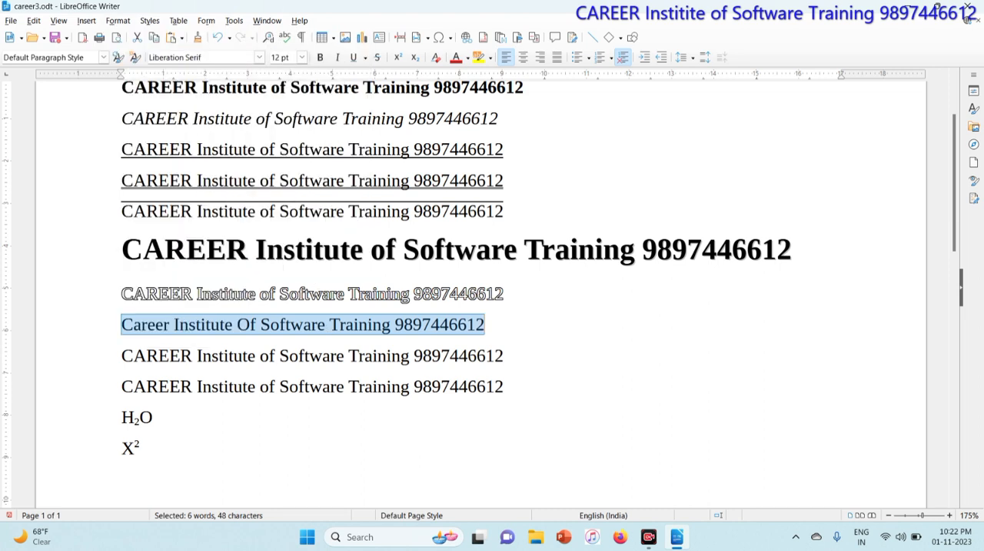
Format the whole ninth "CAREER Institute of Software Training" line in small capitals and deselect it.
drag(122, 355, 504, 356)
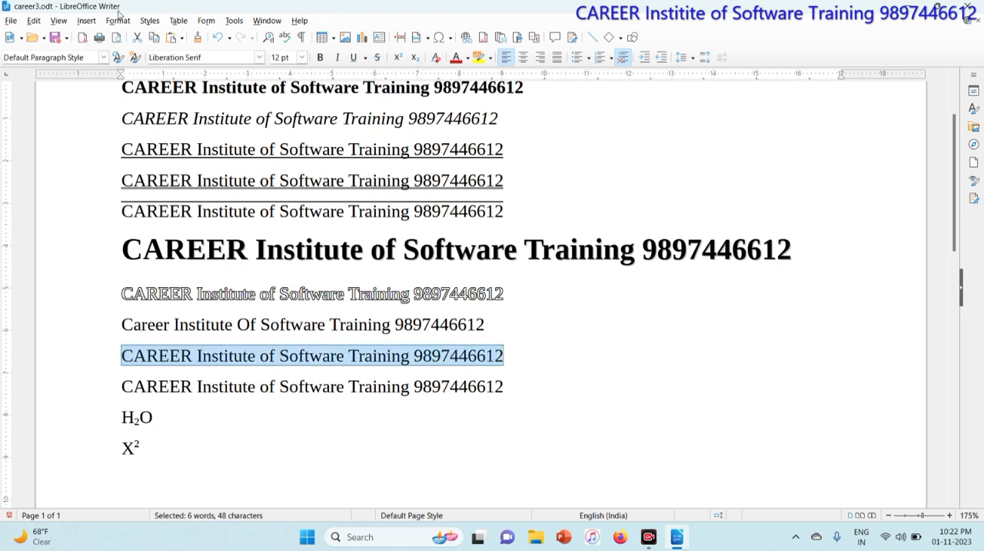
click(123, 22)
mouse_move(129, 35)
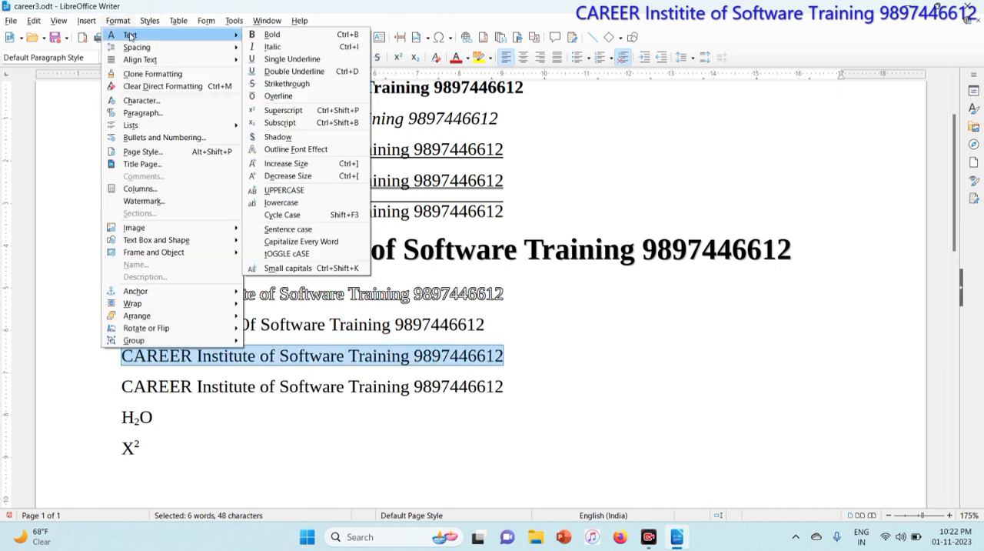
click(301, 268)
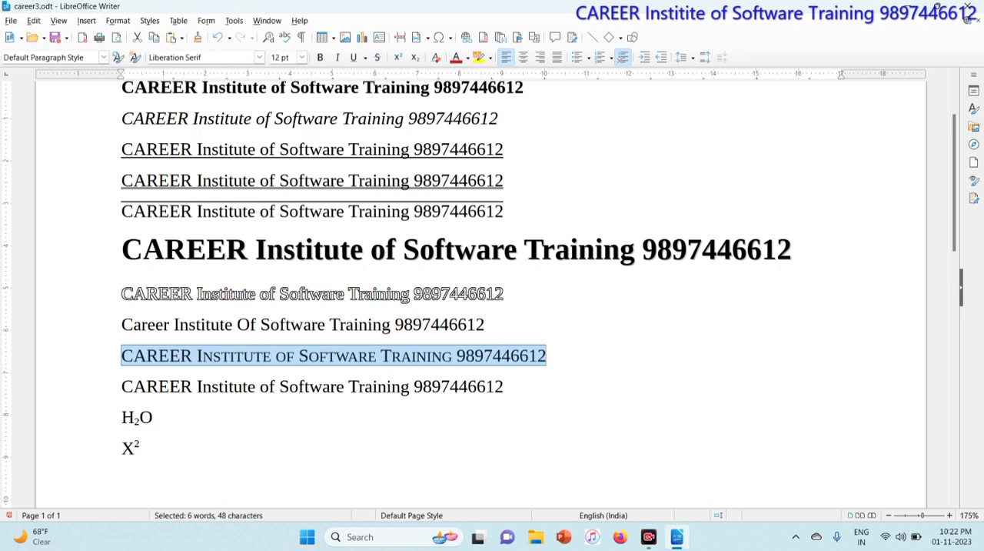
click(235, 355)
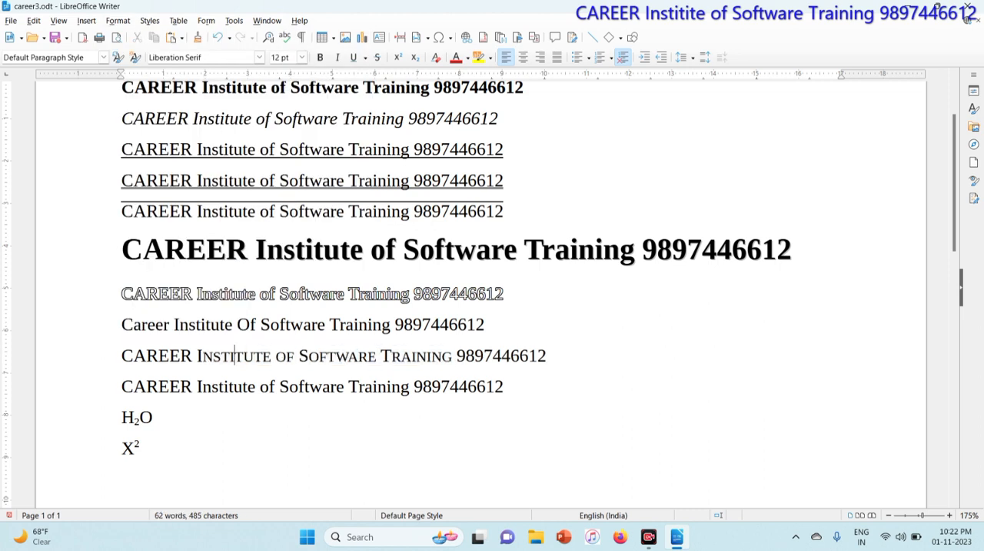
click(202, 356)
click(337, 355)
click(121, 20)
mouse_move(127, 35)
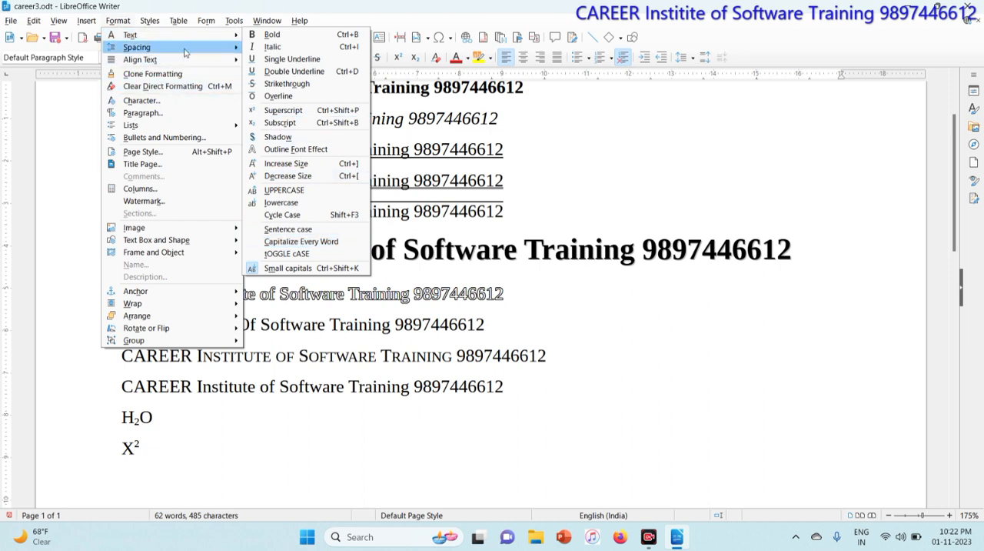
mouse_move(184, 51)
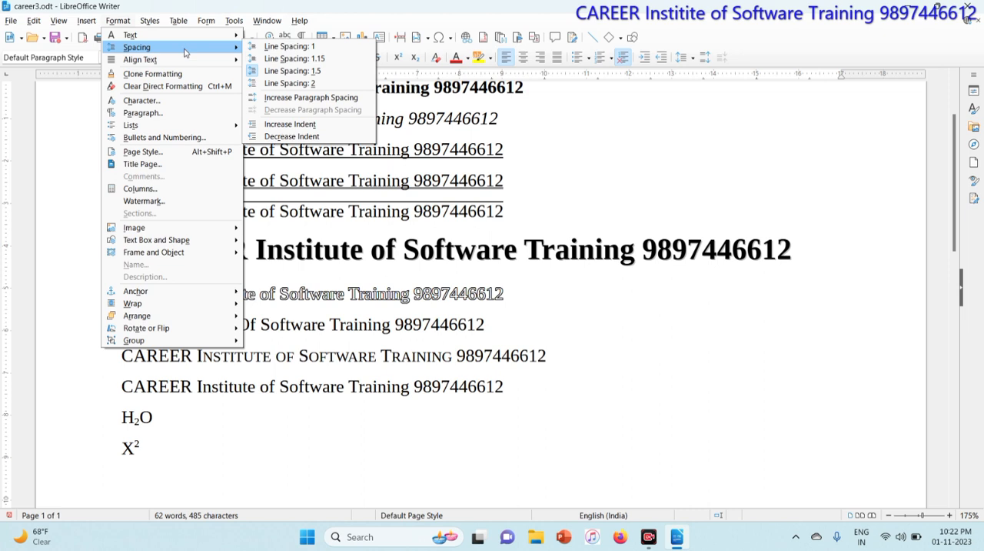
click(481, 182)
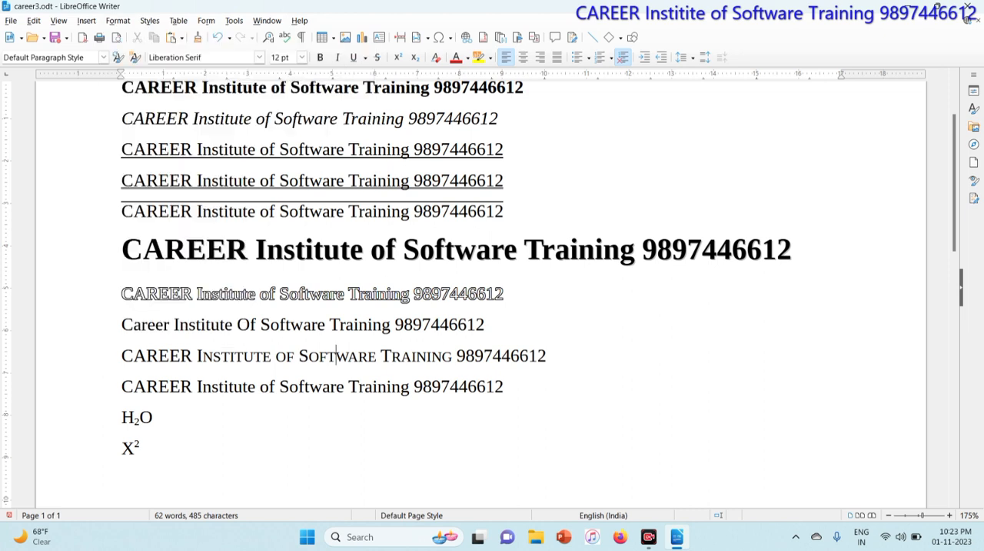
Close career3.odt without saving its changes and open the recent document career1.
click(10, 21)
click(30, 84)
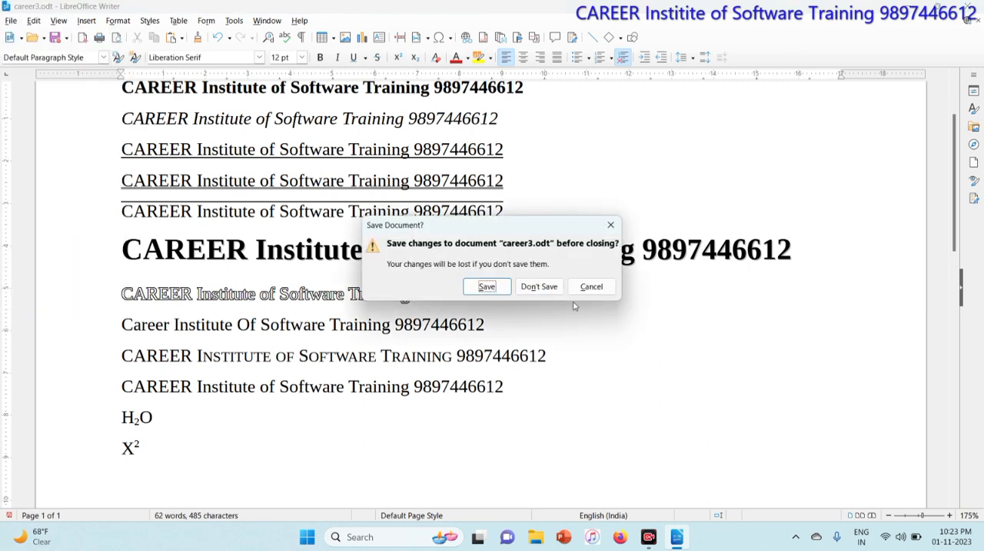
click(539, 286)
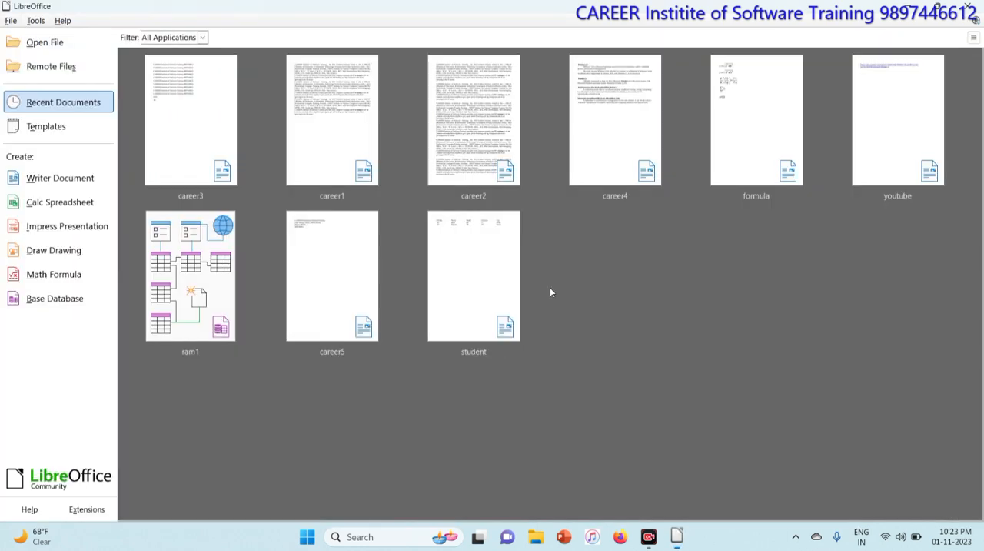
click(336, 147)
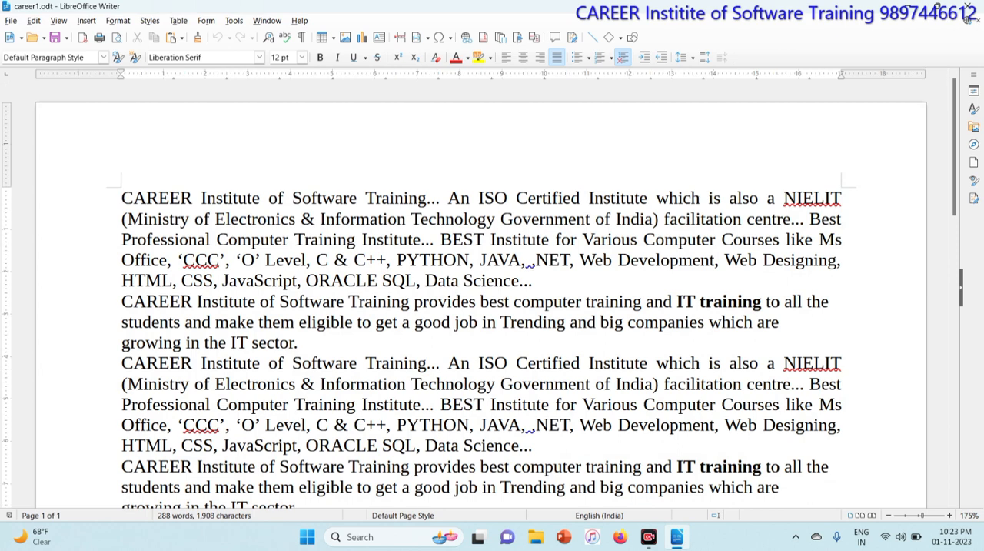
Set the line spacing of the entire document text to 1.15.
key(ctrl+a)
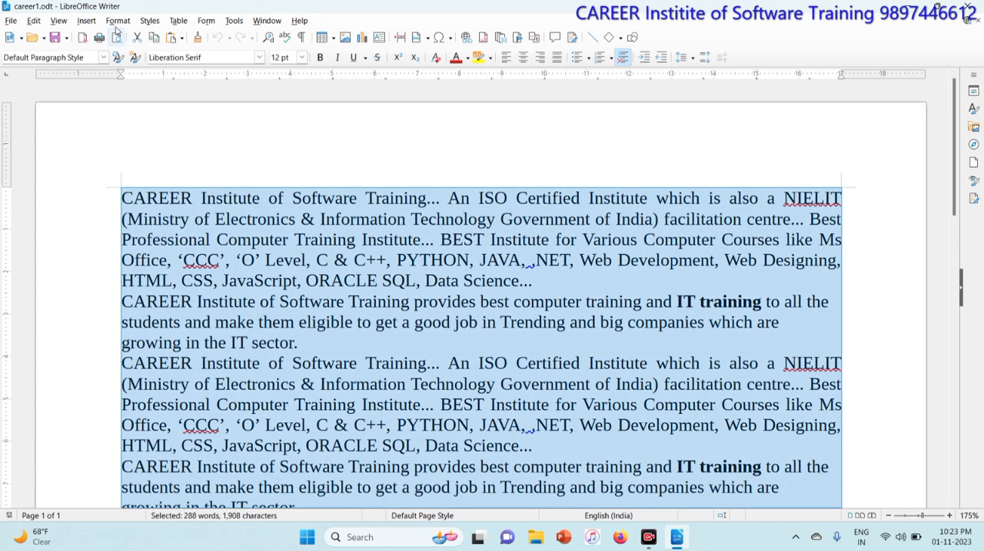
click(117, 21)
mouse_move(136, 47)
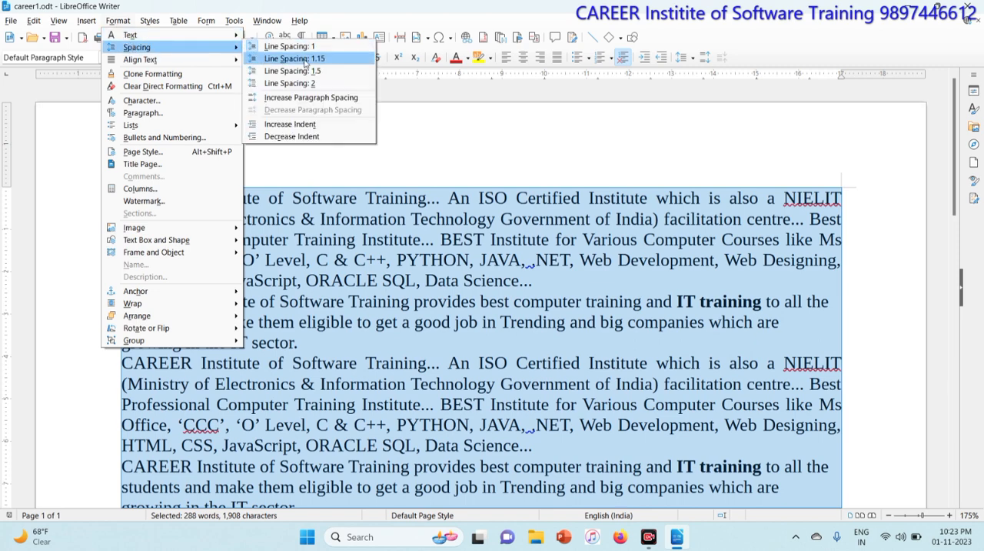
click(292, 58)
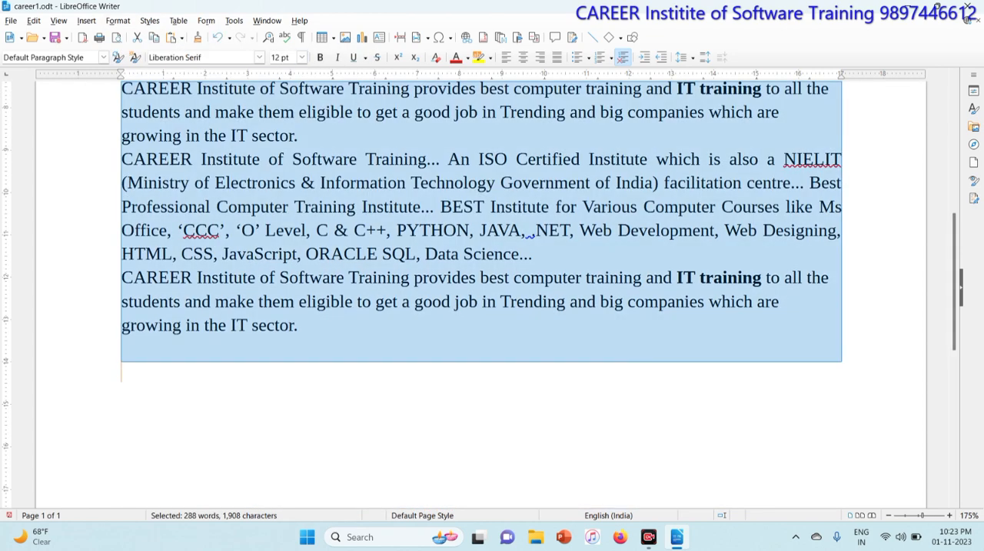
scroll(481, 293, up, 1)
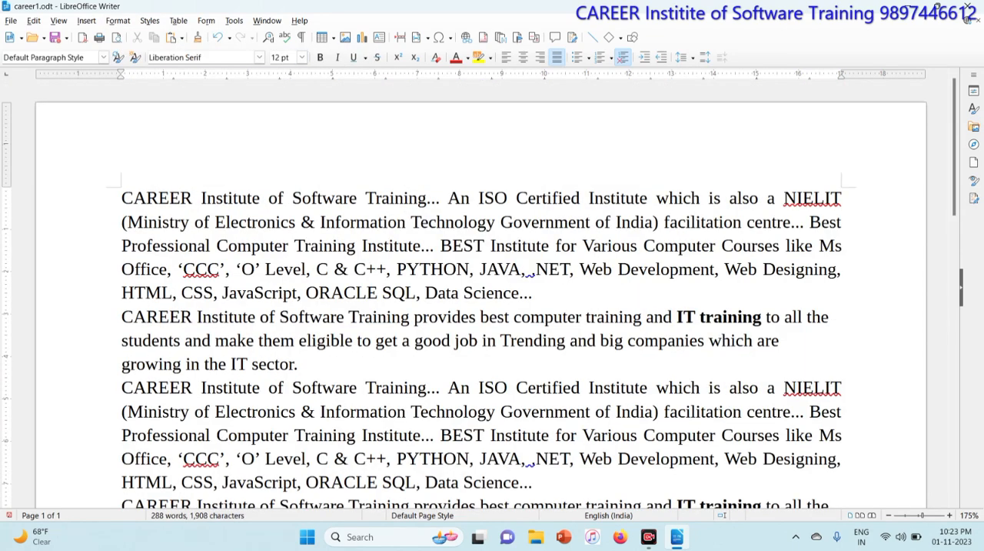
Set the line spacing of the entire document text to 1.5 and deselect it.
key(ctrl+a)
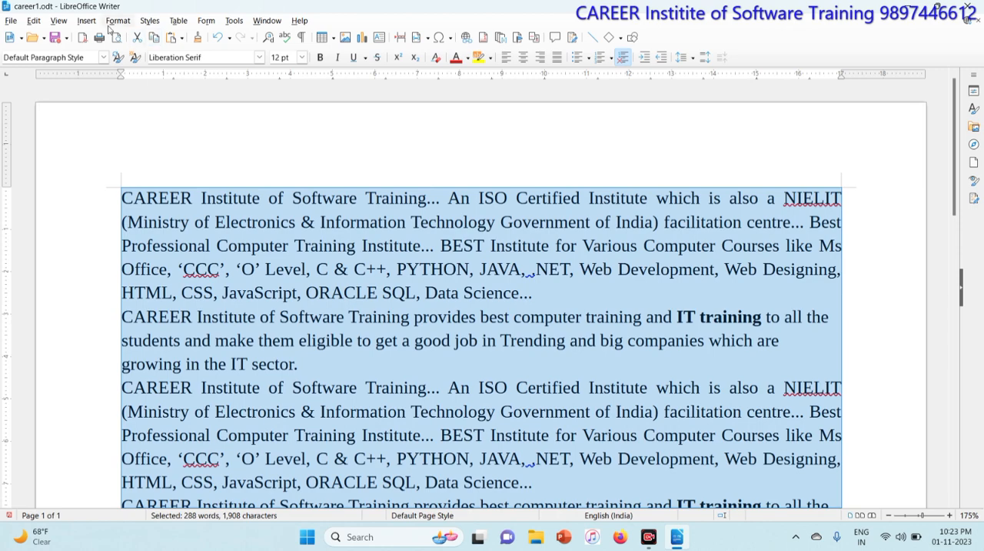
click(112, 21)
mouse_move(136, 48)
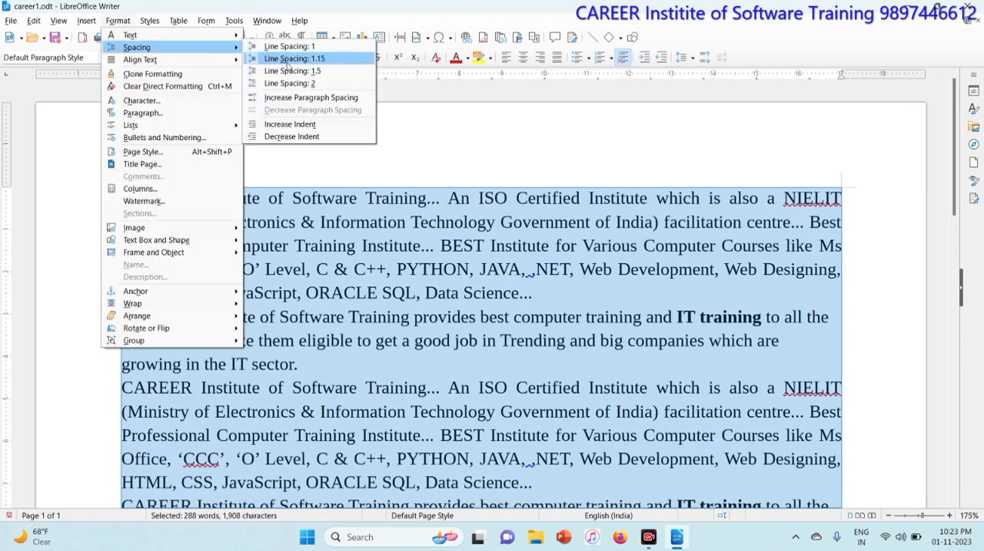
click(299, 74)
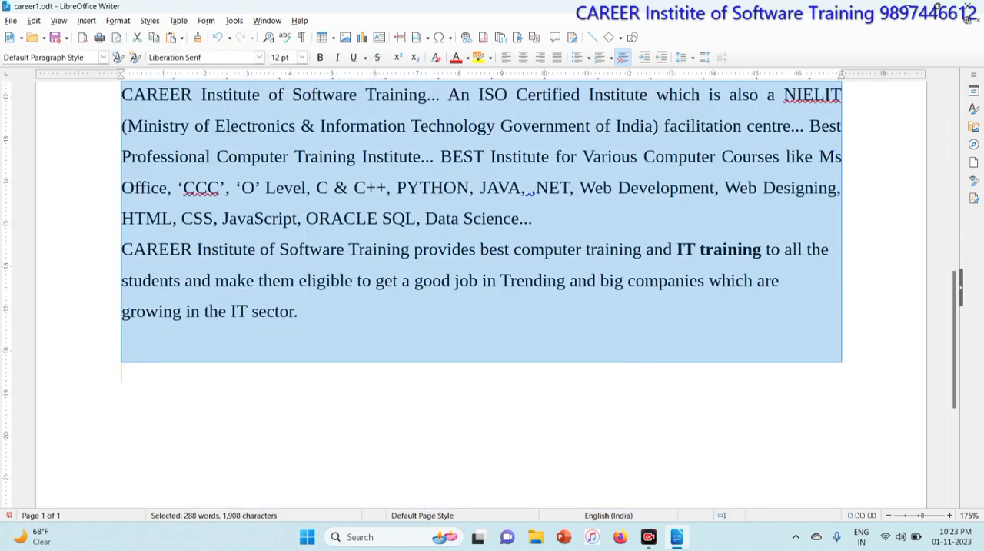
click(345, 407)
scroll(346, 407, down, 2)
scroll(481, 293, up, 3)
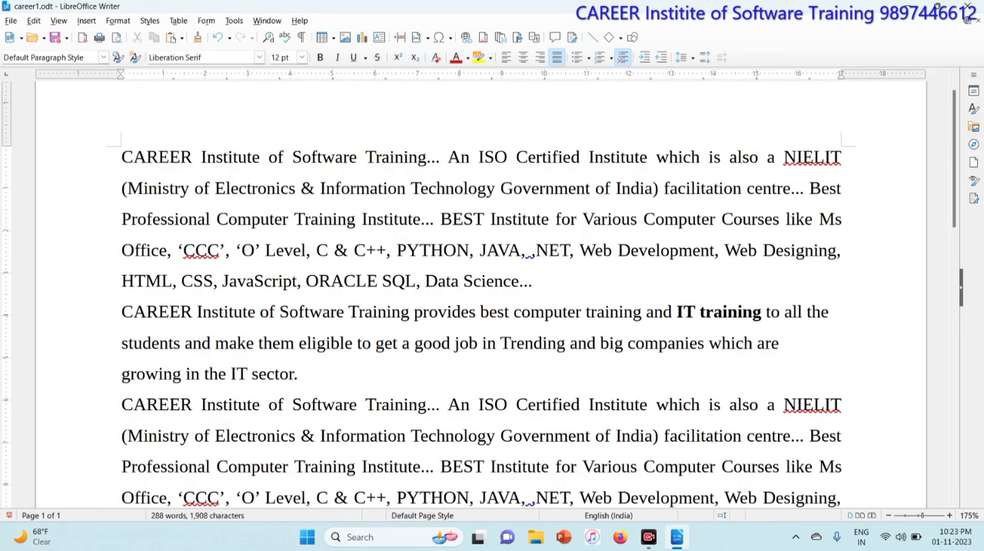
Set the line spacing of the entire document text to 2 and deselect it.
key(ctrl+a)
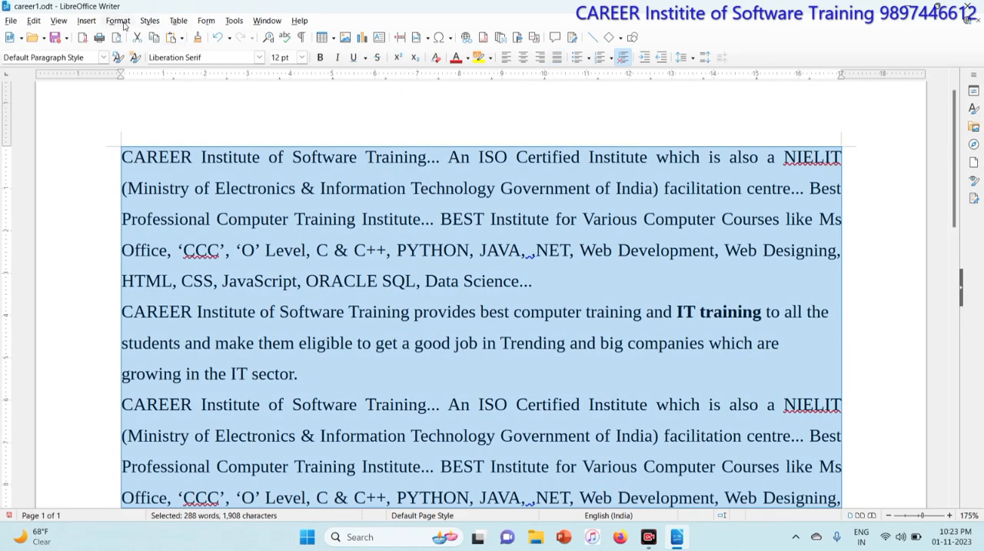
click(125, 23)
mouse_move(138, 48)
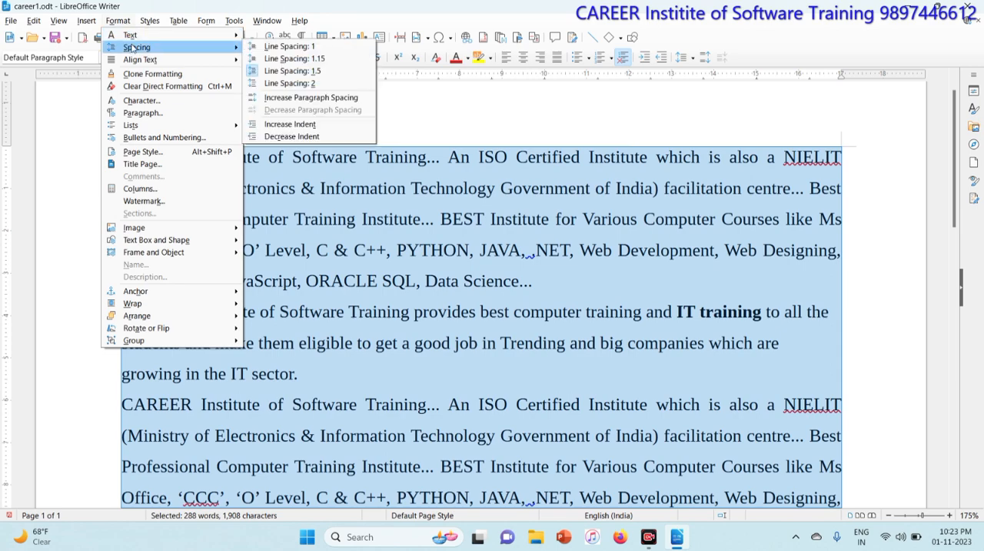
click(299, 83)
click(344, 209)
scroll(344, 209, up, 16)
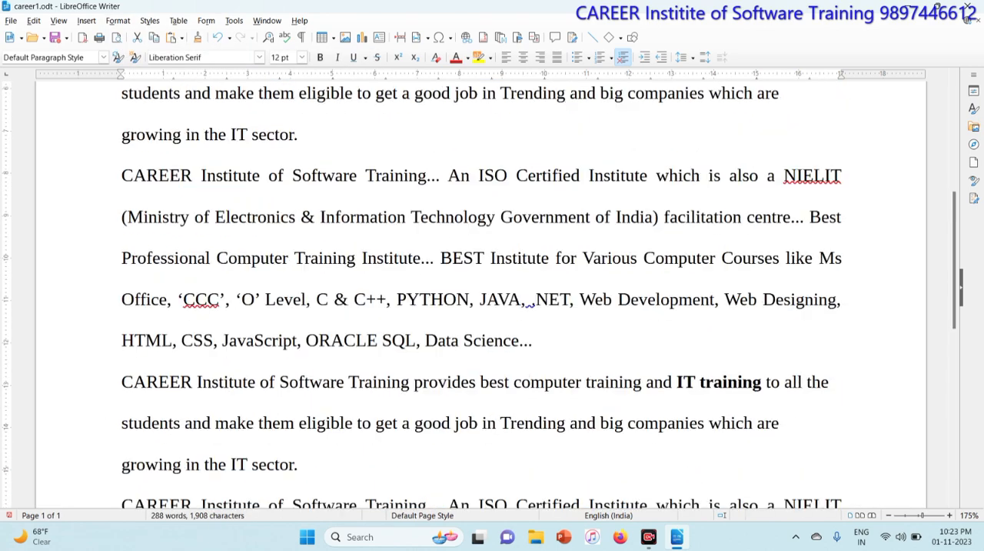
click(344, 201)
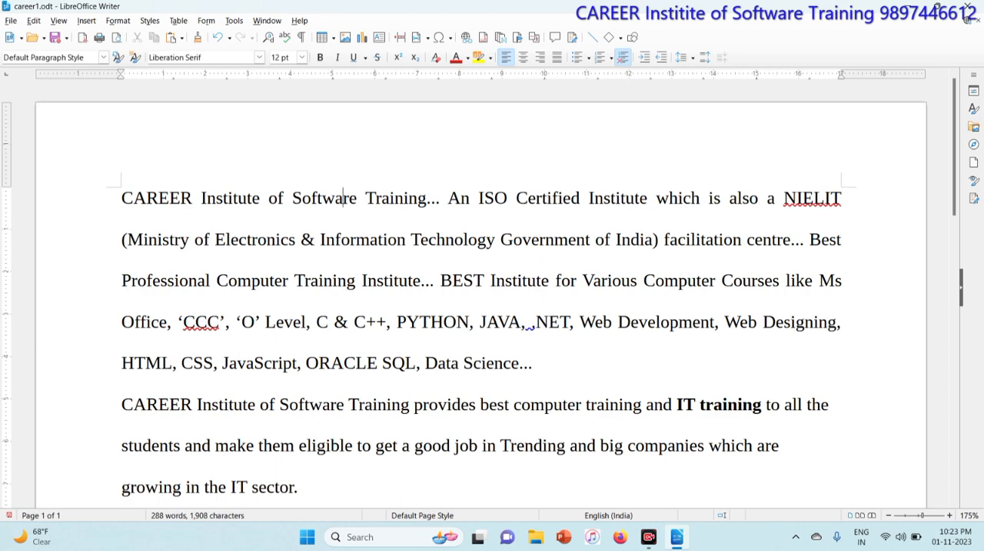
Set the line spacing of the entire document text to 1 and deselect it.
key(ctrl+a)
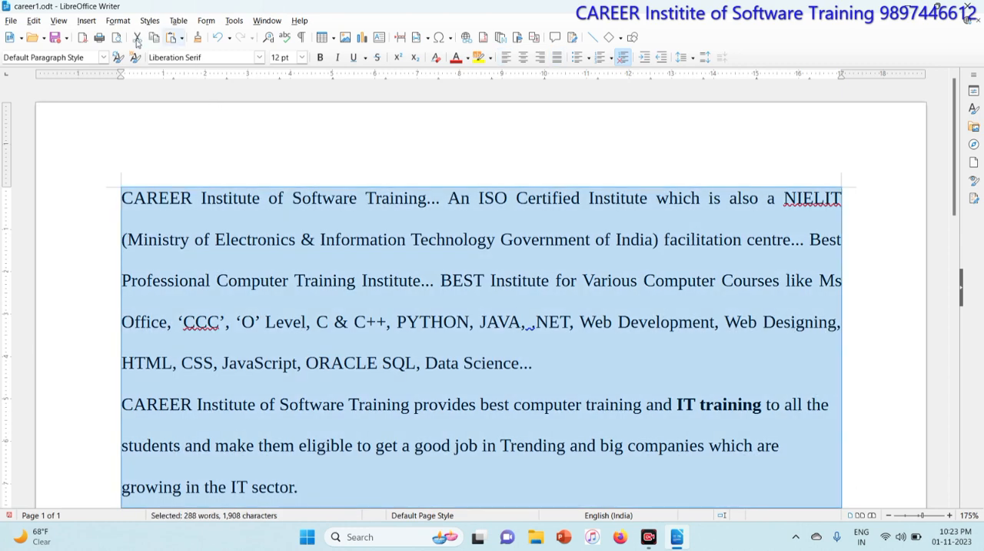
click(118, 20)
mouse_move(127, 47)
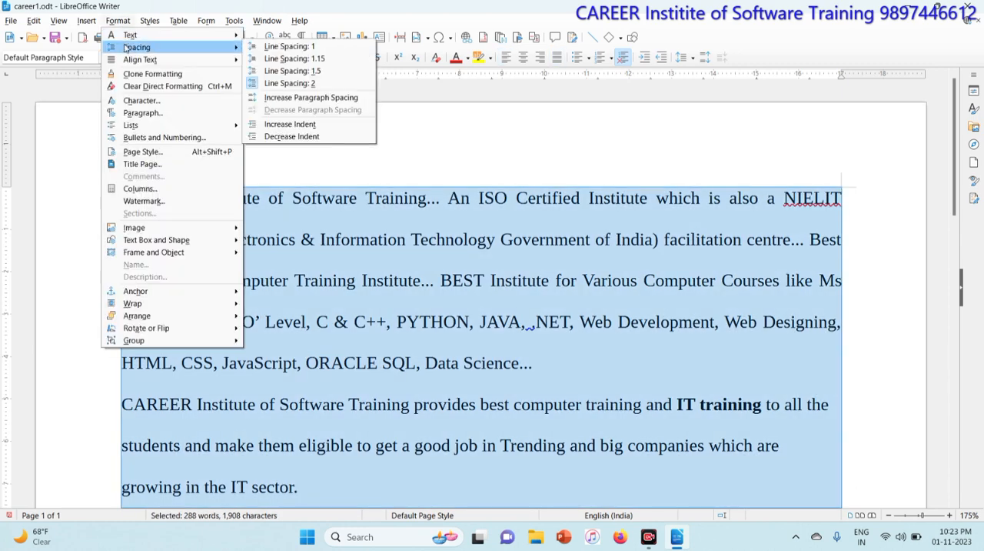
click(290, 48)
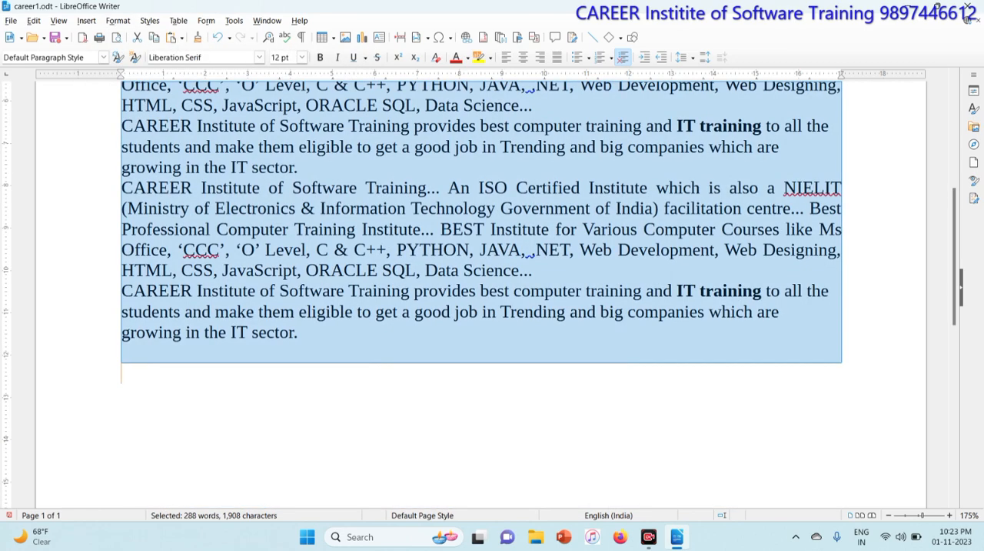
click(298, 219)
click(316, 216)
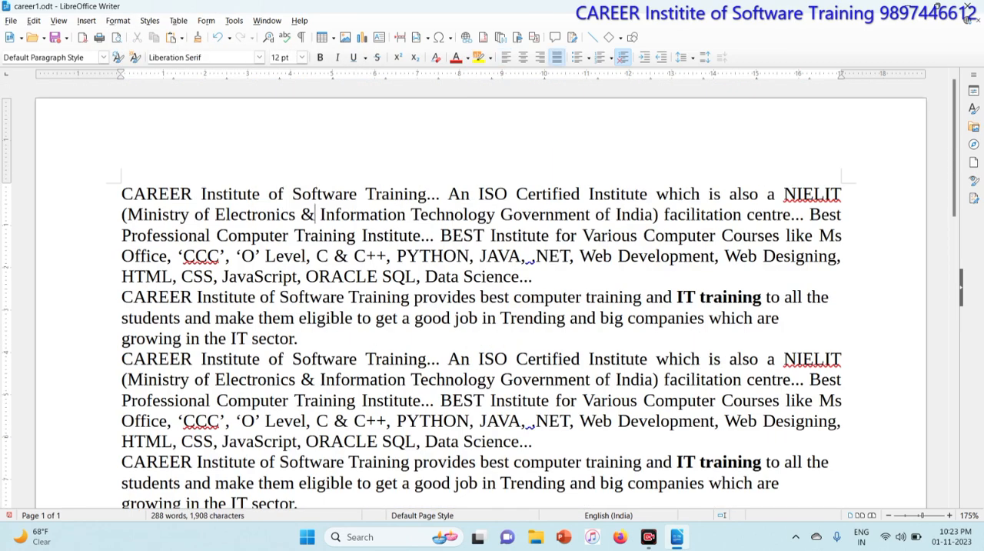
click(127, 21)
mouse_move(157, 49)
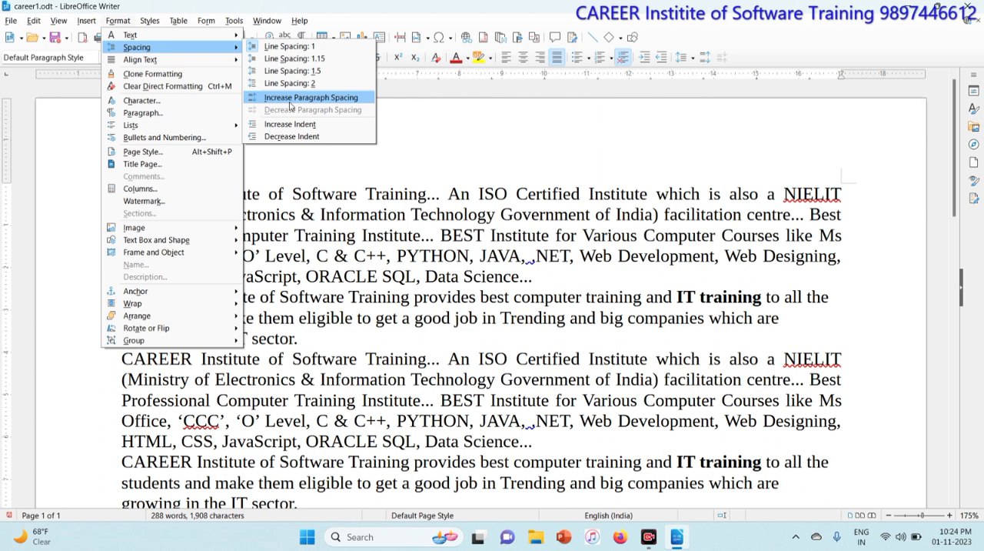
click(315, 214)
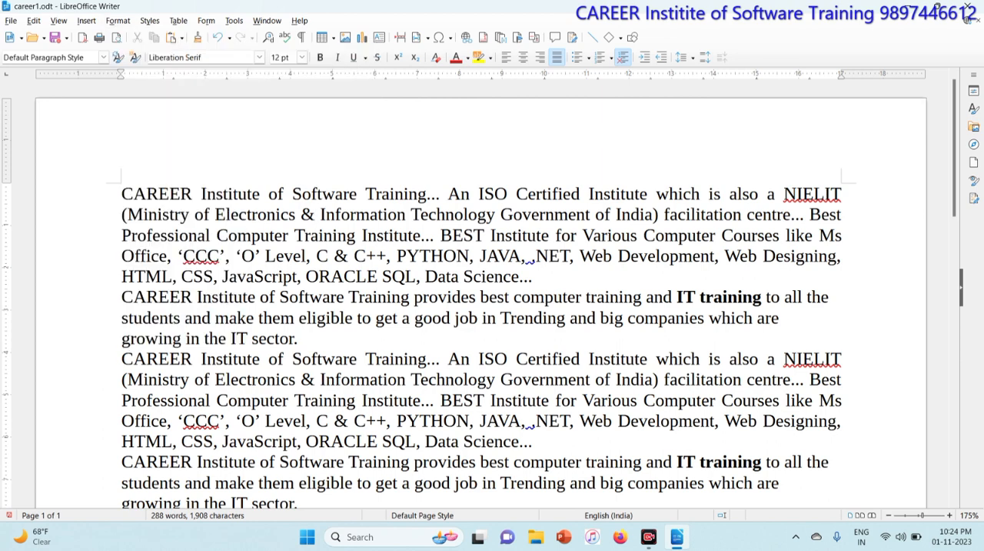
Increase the paragraph spacing of the entire document text by one increment and deselect it.
key(ctrl+a)
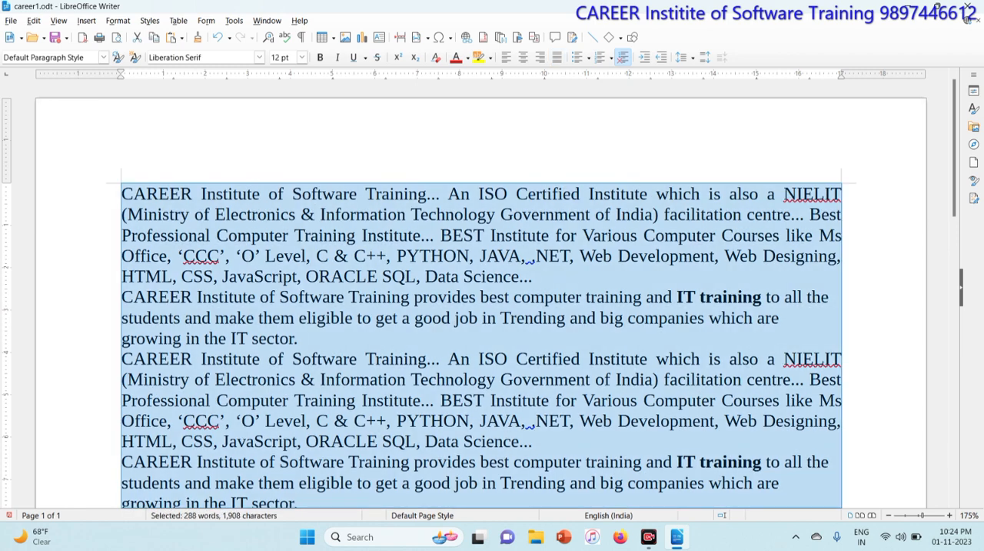
click(118, 21)
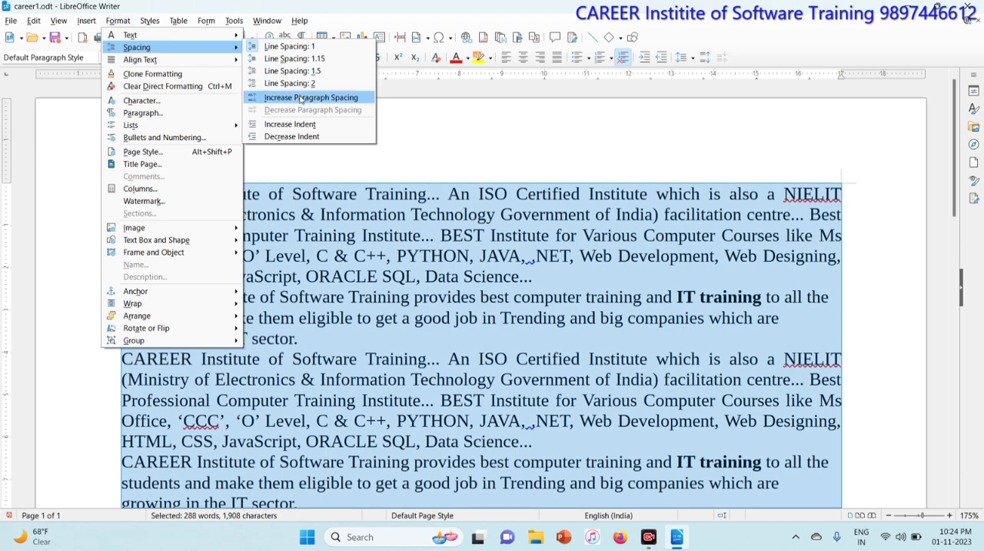
click(301, 101)
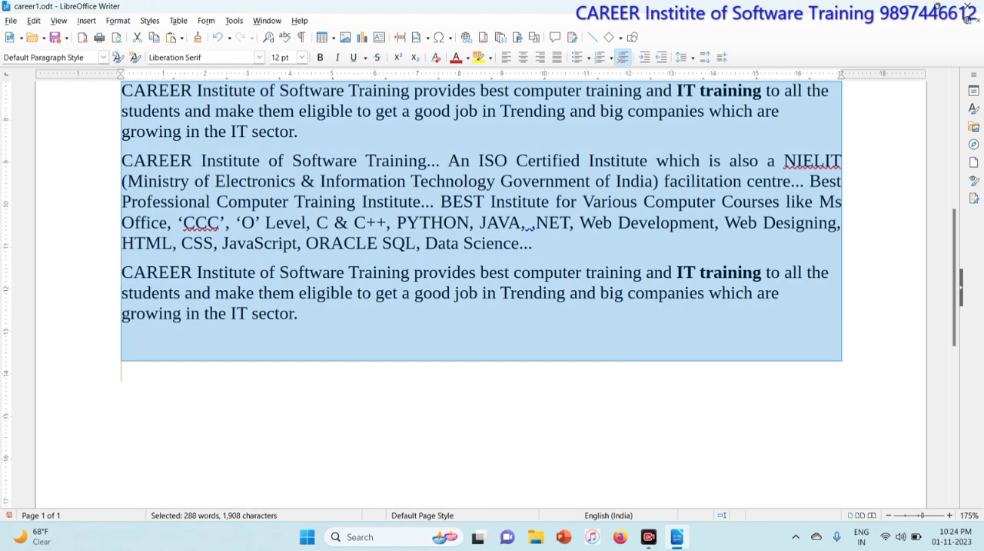
click(300, 231)
scroll(300, 230, up, 6)
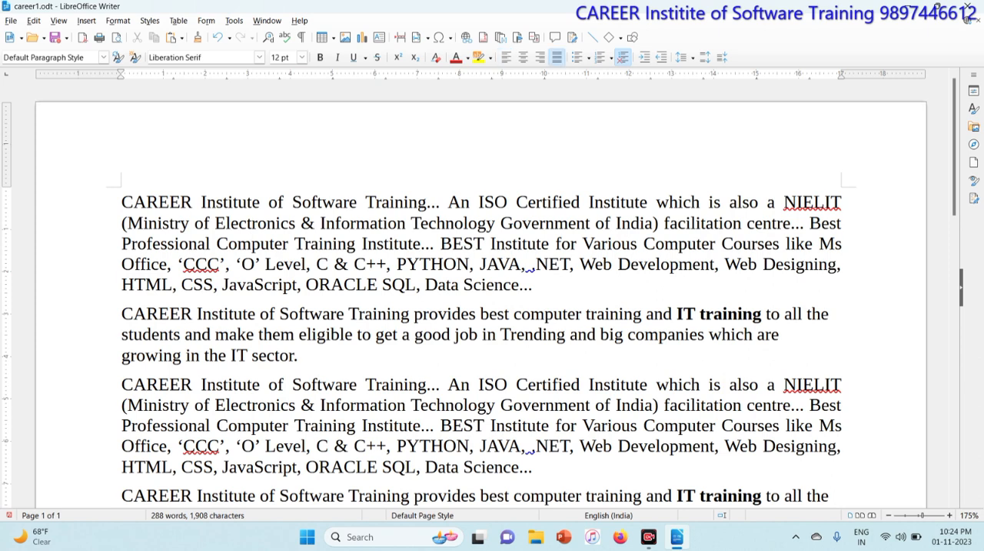
Increase the paragraph spacing of all paragraphs by one more increment and deselect the text.
key(ctrl+a)
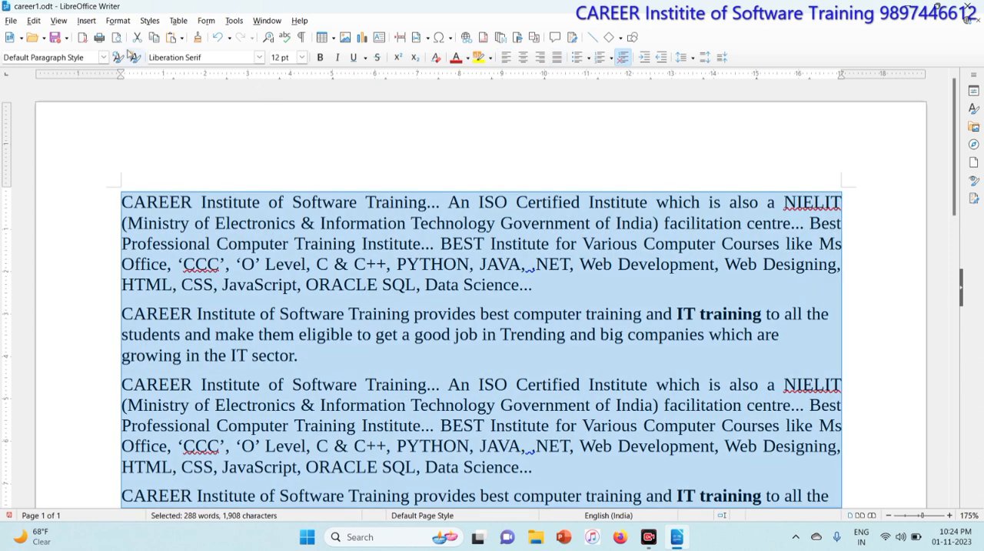
click(118, 22)
mouse_move(131, 48)
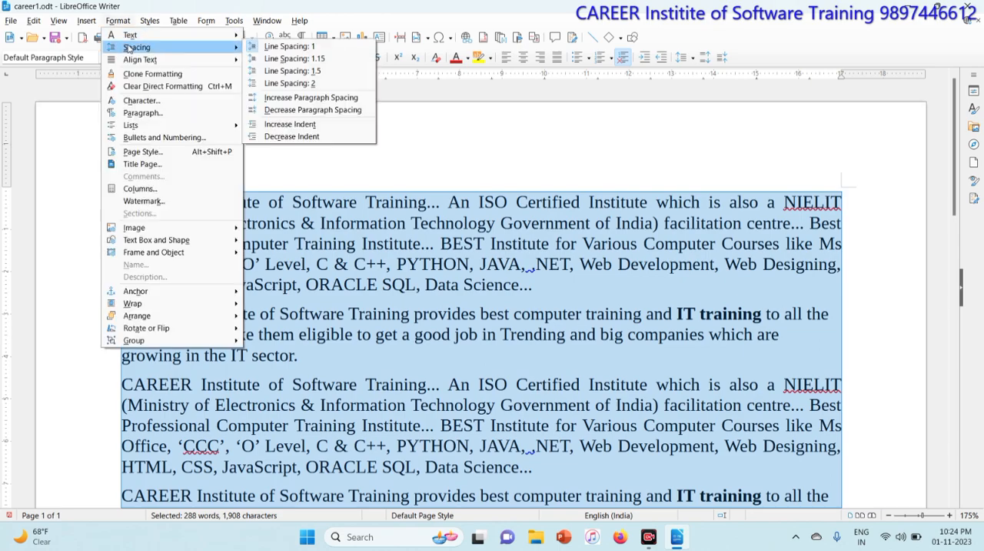
click(308, 98)
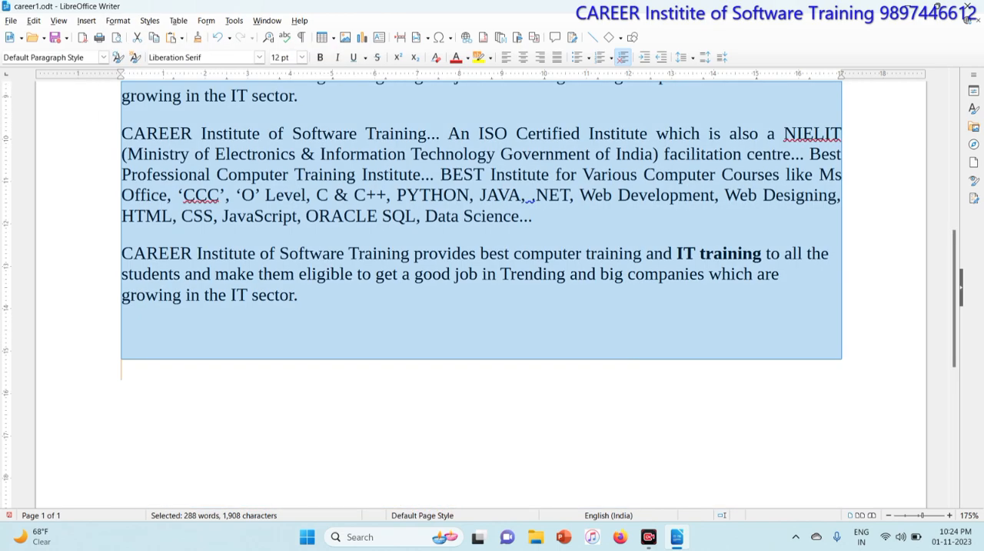
click(316, 154)
scroll(316, 154, up, 7)
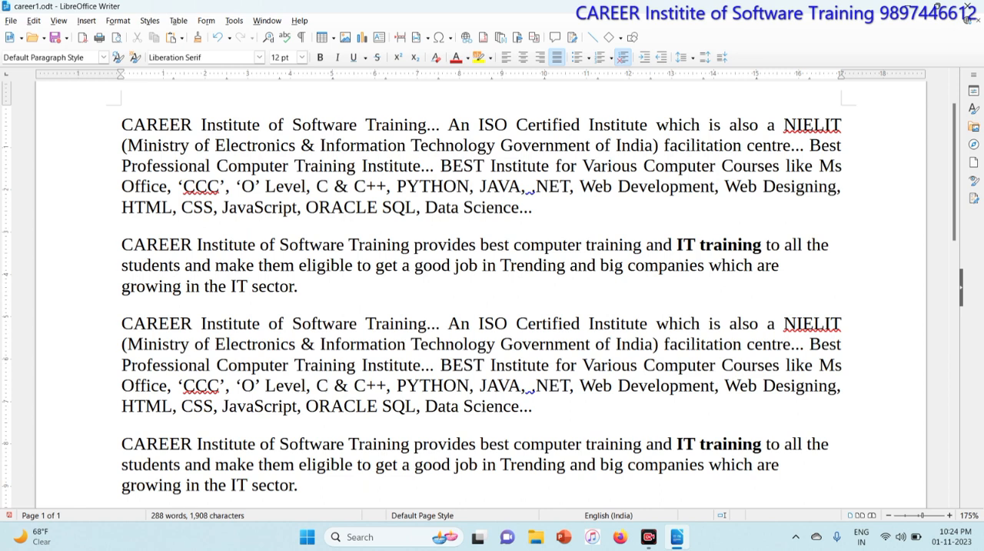
Decrease the paragraph spacing of all paragraphs in the document by one increment.
key(ctrl+a)
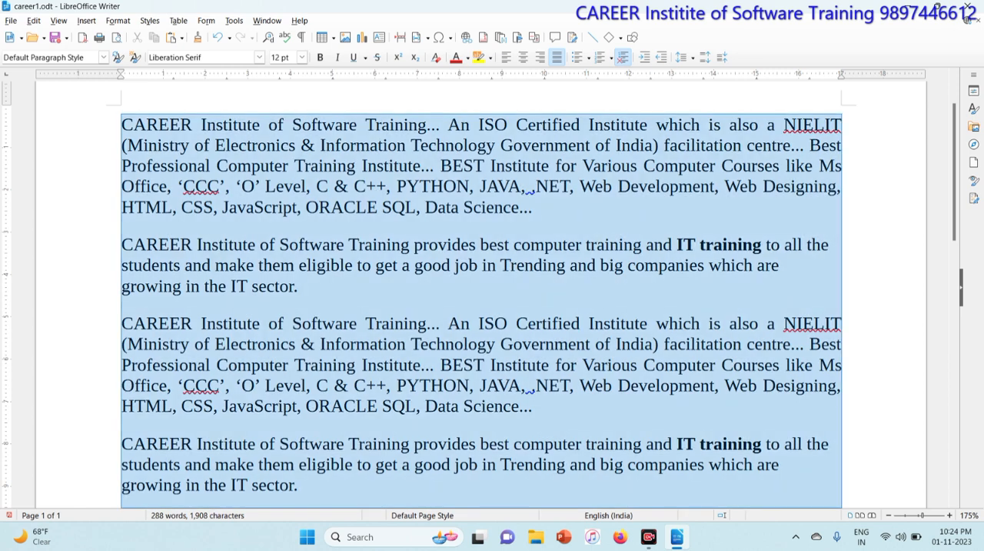
click(117, 20)
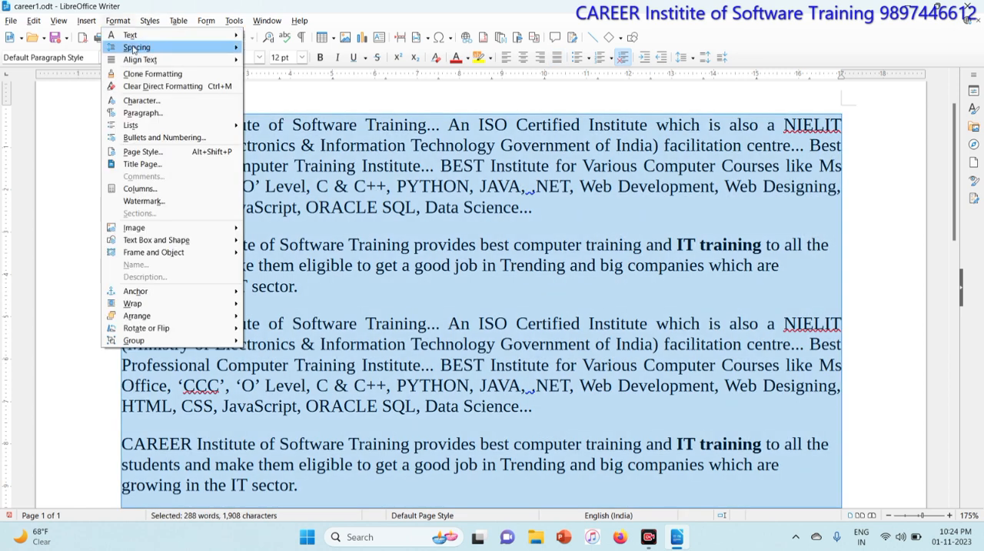
mouse_move(136, 47)
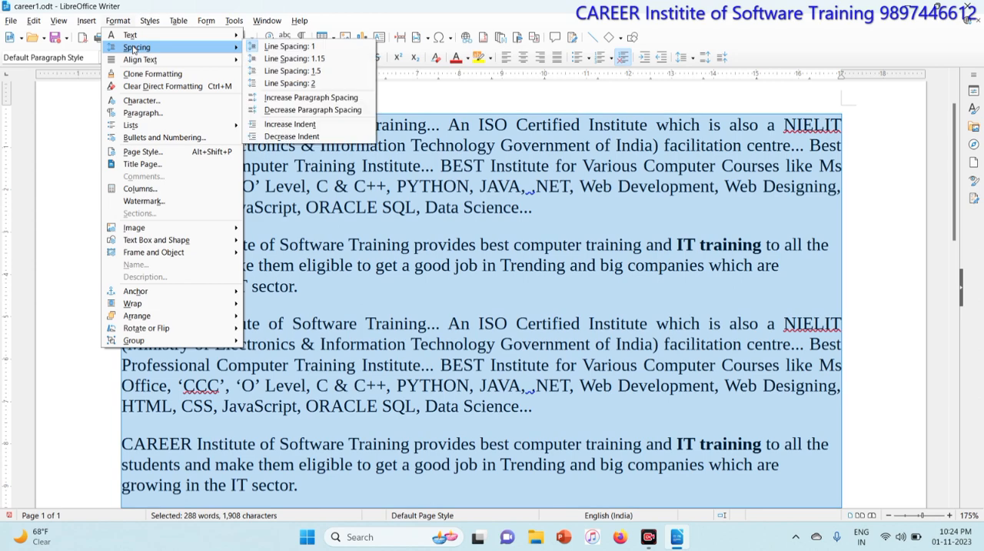
click(288, 111)
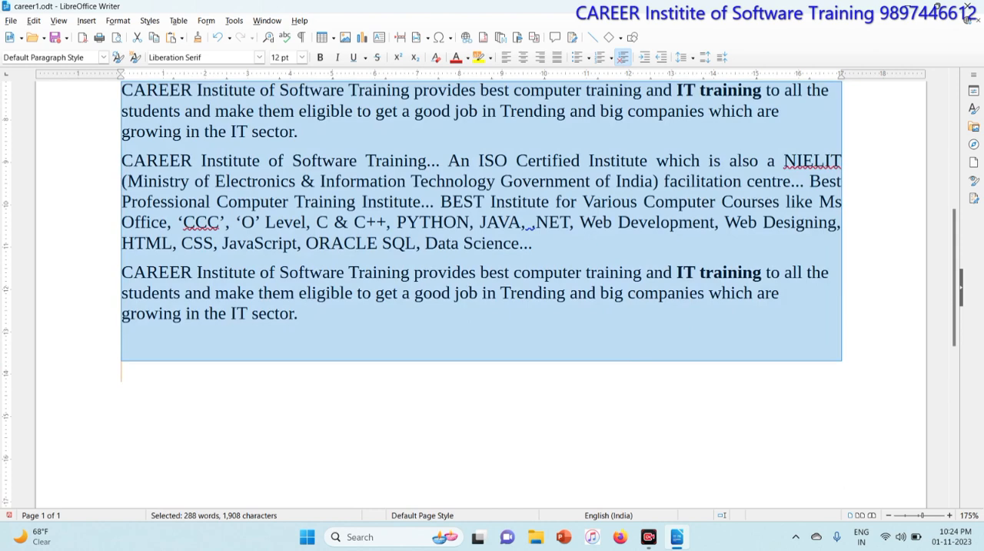
click(476, 370)
Decrease the paragraph spacing of the entire document text by one more increment and deselect it.
key(ctrl+a)
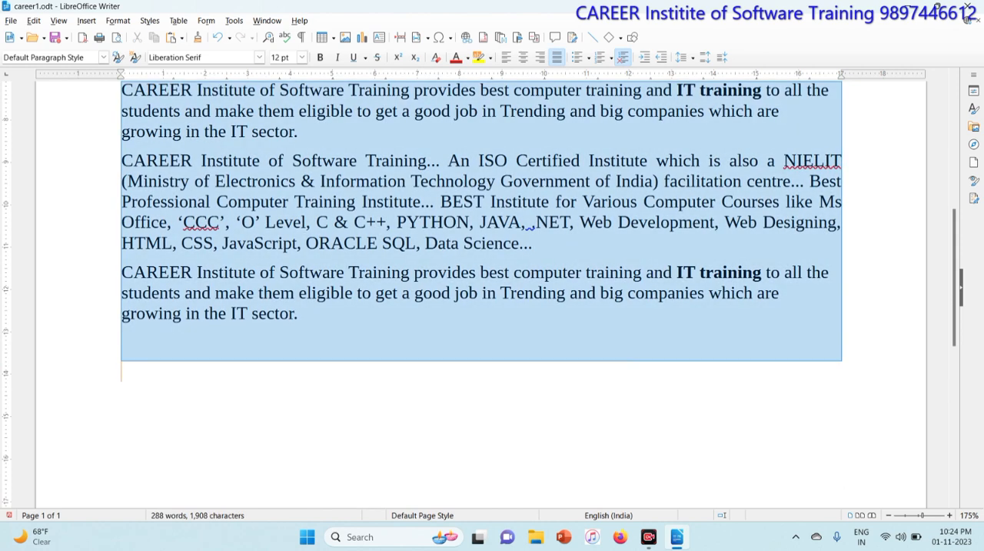
click(118, 20)
mouse_move(129, 38)
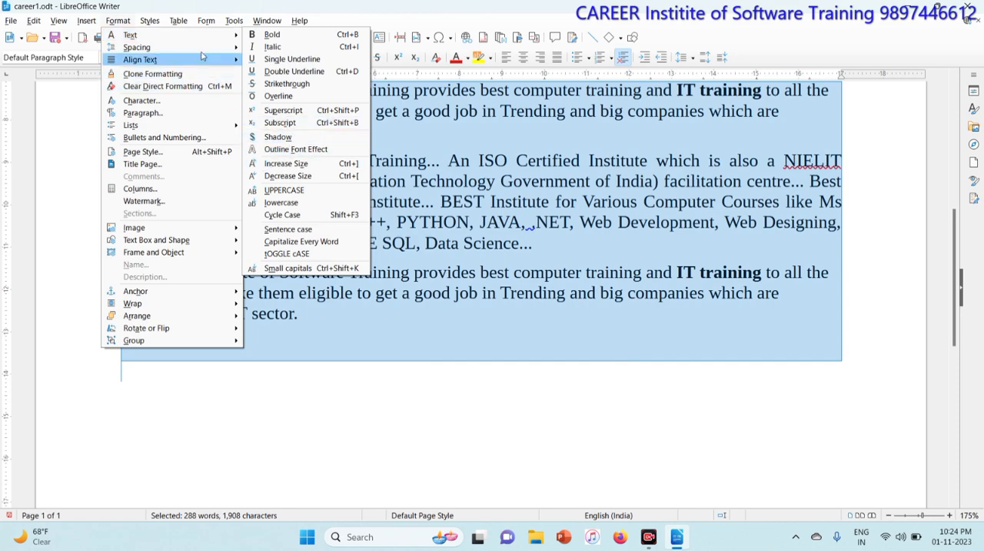
mouse_move(204, 50)
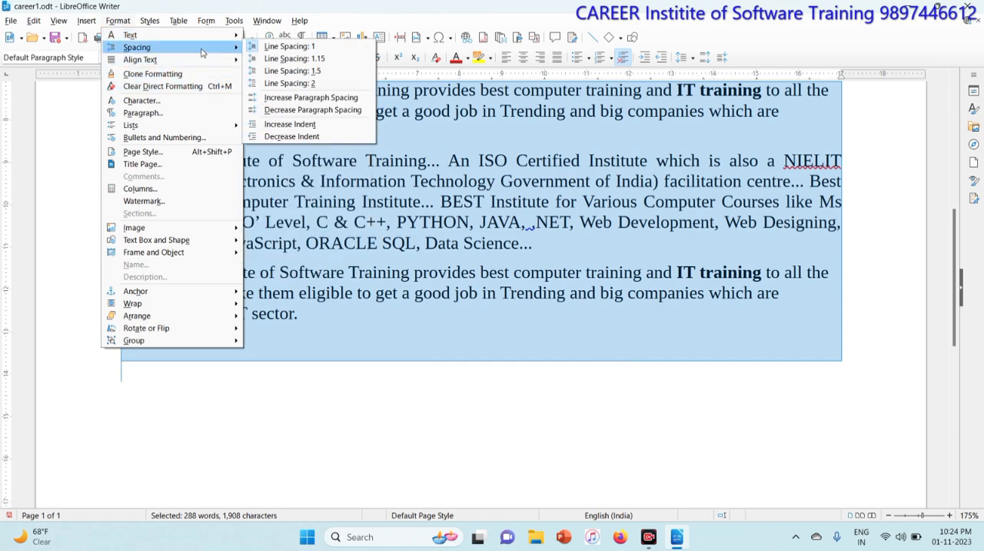
click(293, 112)
scroll(492, 296, up, 5)
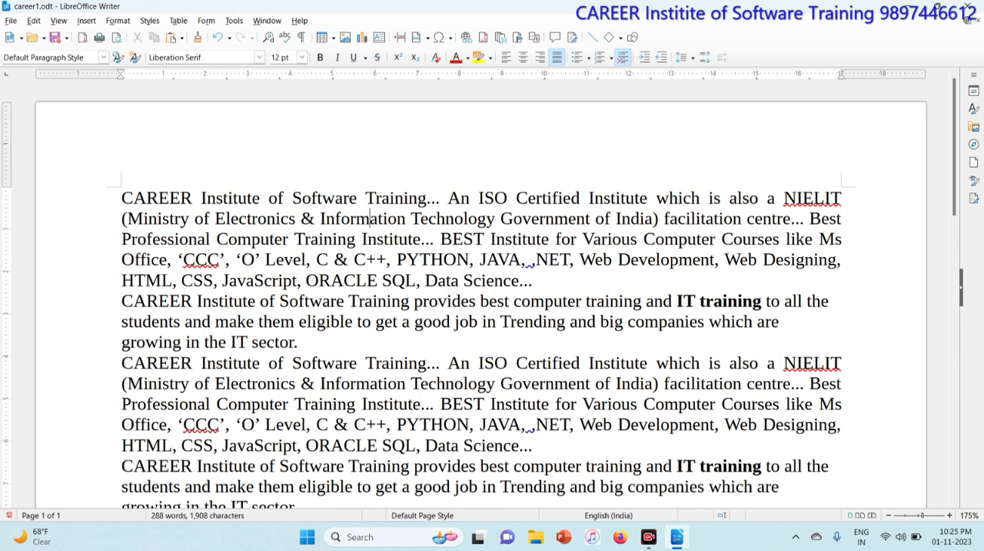
Increase the indent of the document's first paragraph by one increment.
key(Left)
key(Left)
click(119, 21)
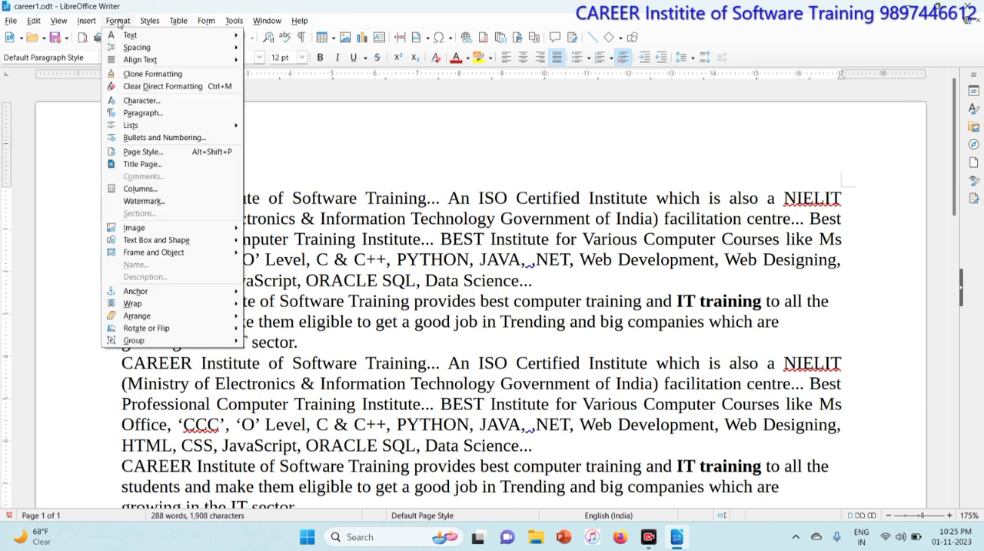
mouse_move(131, 46)
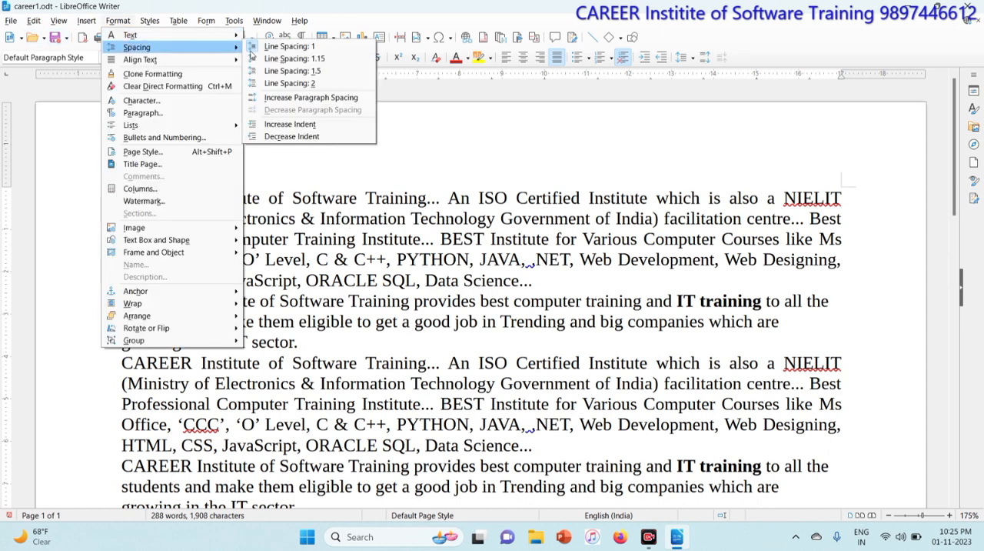
click(321, 131)
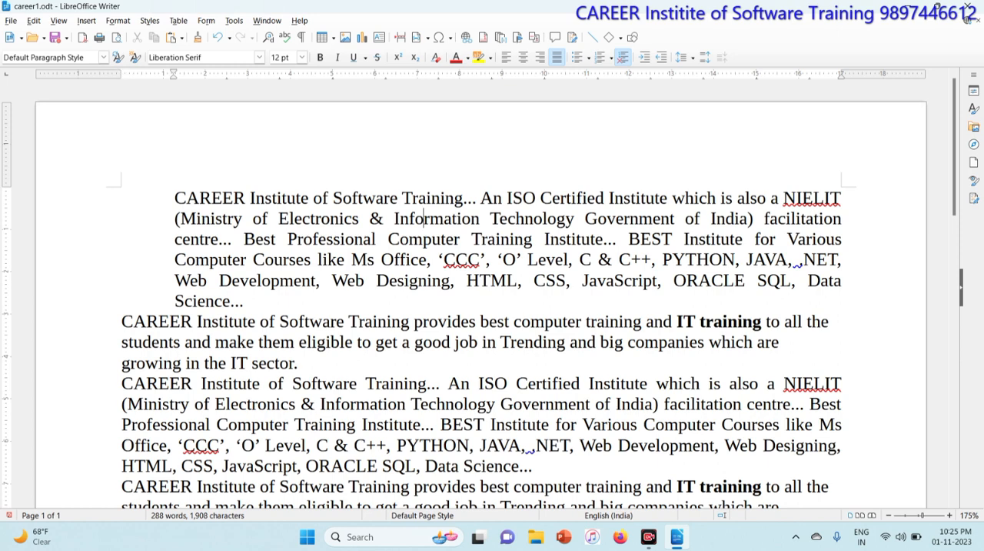
Decrease the indent of the first paragraph by one increment.
click(117, 20)
mouse_move(129, 48)
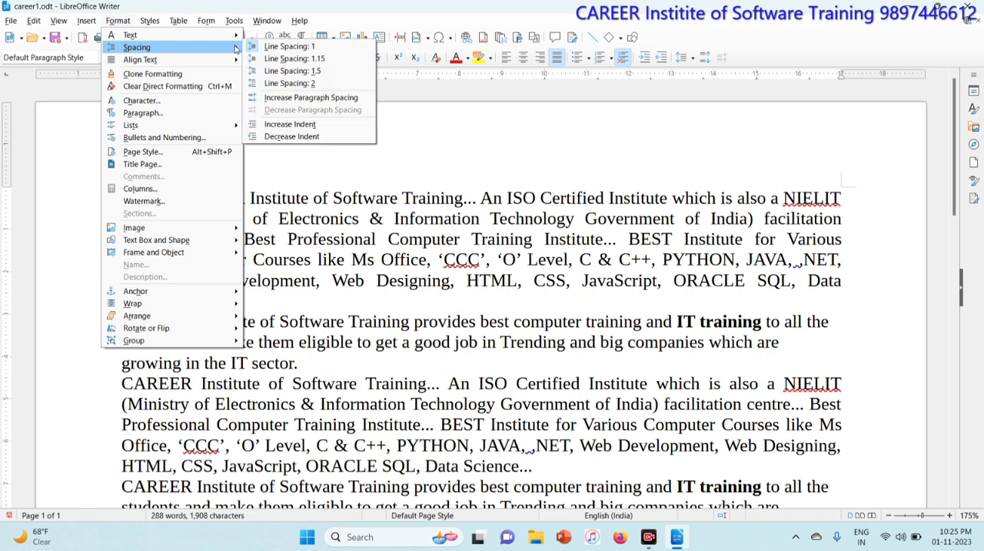
click(304, 137)
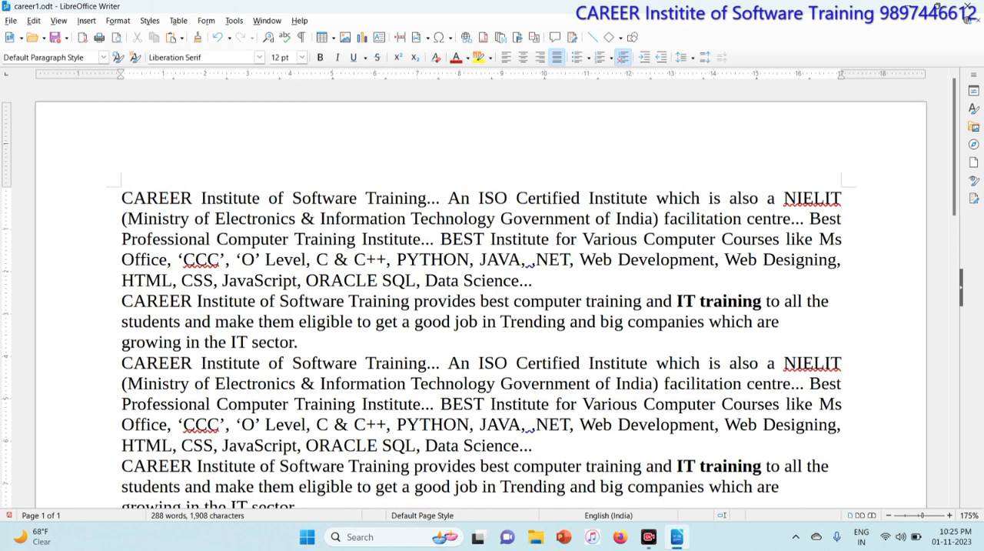